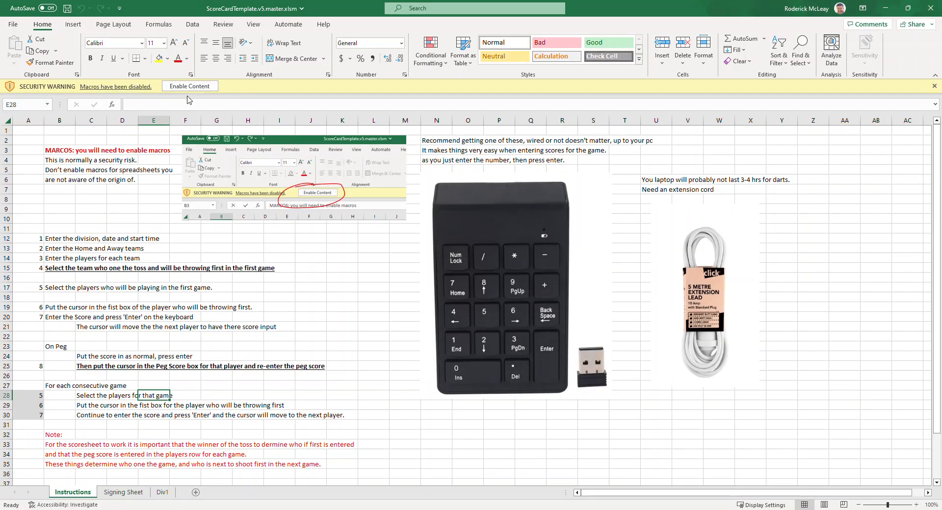
Enable the workbook's macros and make the file a trusted document
{"action": "left_click", "coordinate": [191, 87]}
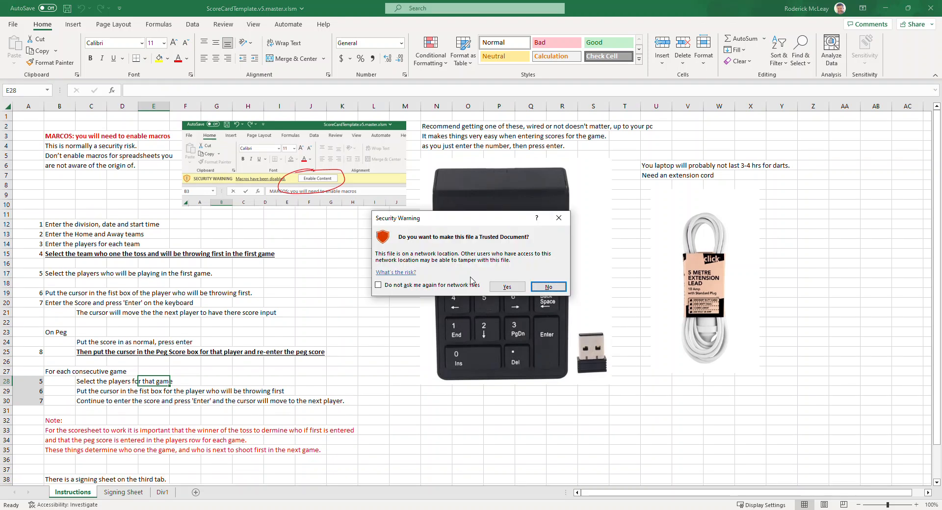
{"action": "left_click", "coordinate": [507, 287]}
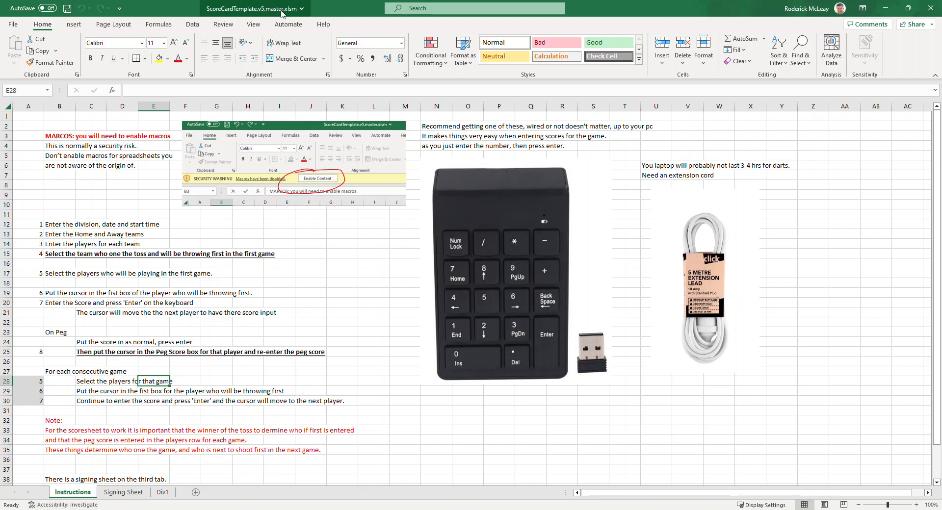
Save a copy of the template as the macro-enabled workbook "Round 04 APDC vs AMB 2" in the Scoresheets 2023 folder
{"action": "left_click", "coordinate": [8, 26]}
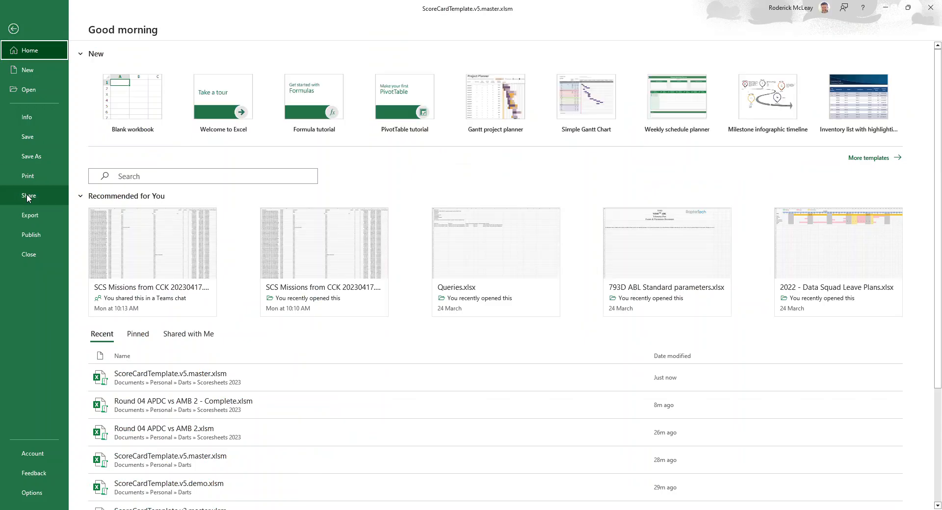
{"action": "left_click", "coordinate": [30, 157]}
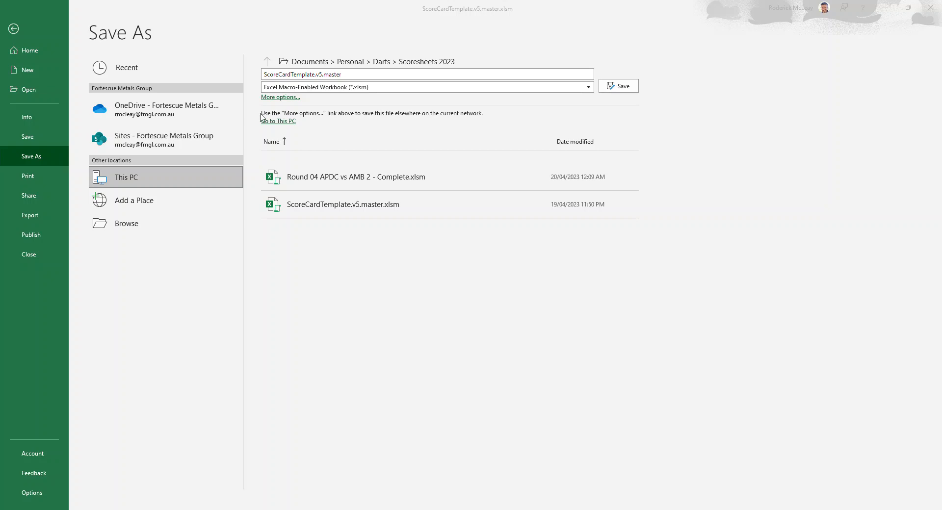
{"action": "left_click", "coordinate": [359, 75]}
{"action": "left_click", "coordinate": [359, 76]}
{"action": "type", "text": "Round 04 APDC vs AMB 2"}
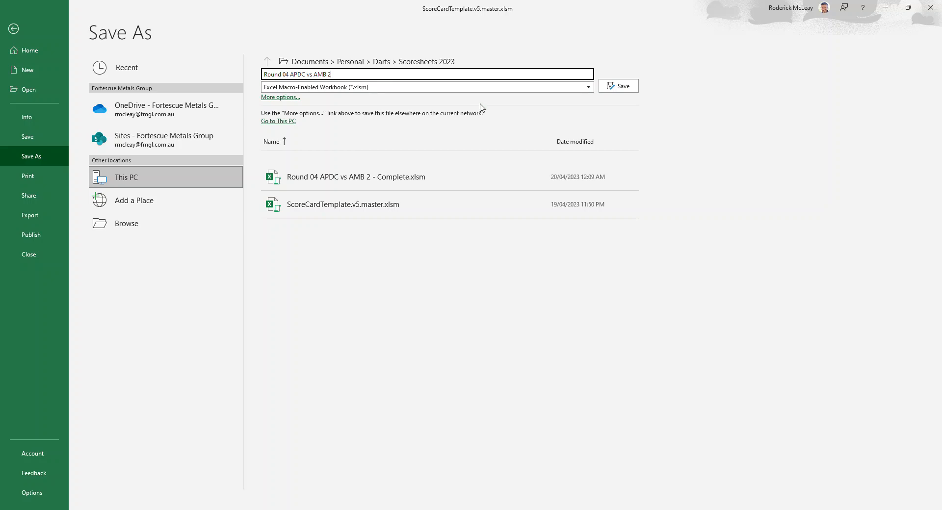
{"action": "left_click", "coordinate": [623, 88]}
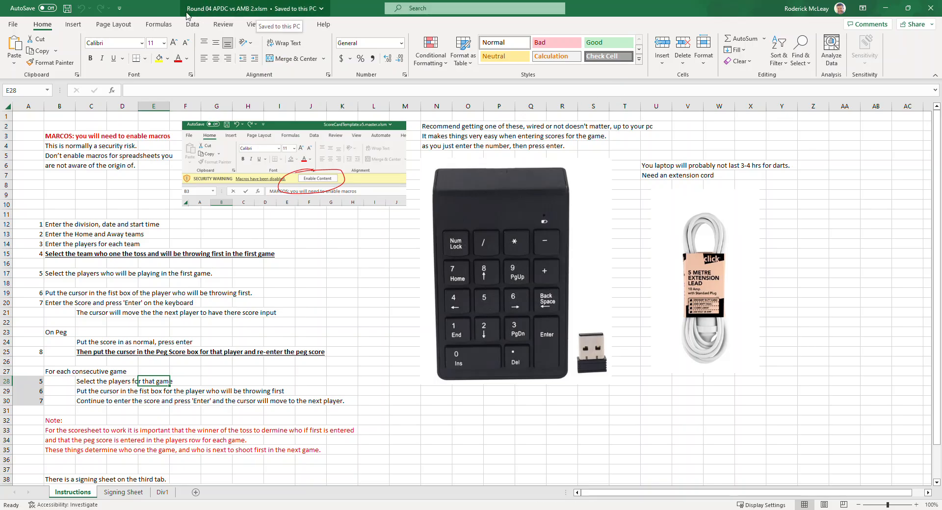
Switch to File Explorer to check the saved copy in the Scoresheets 2023 folder, and return to the workbook
{"action": "key", "text": "alt+Tab"}
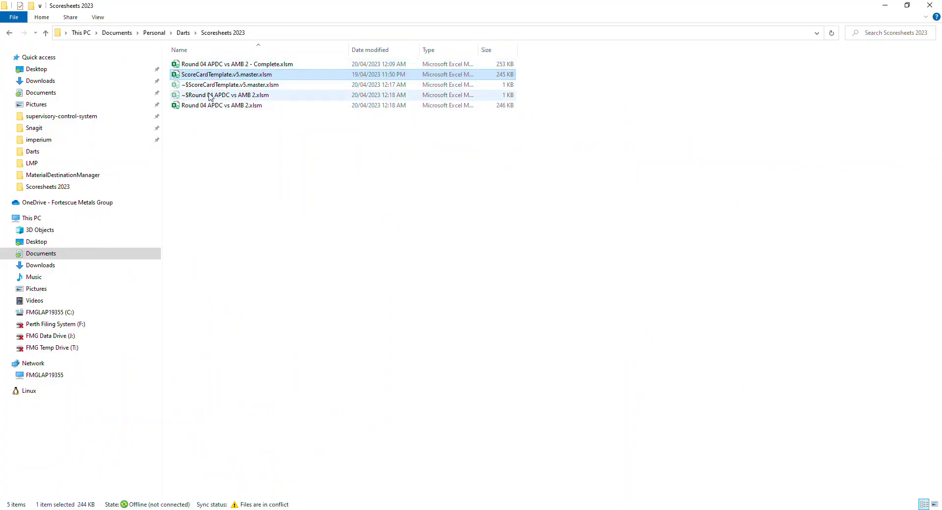
{"action": "left_click", "coordinate": [207, 146]}
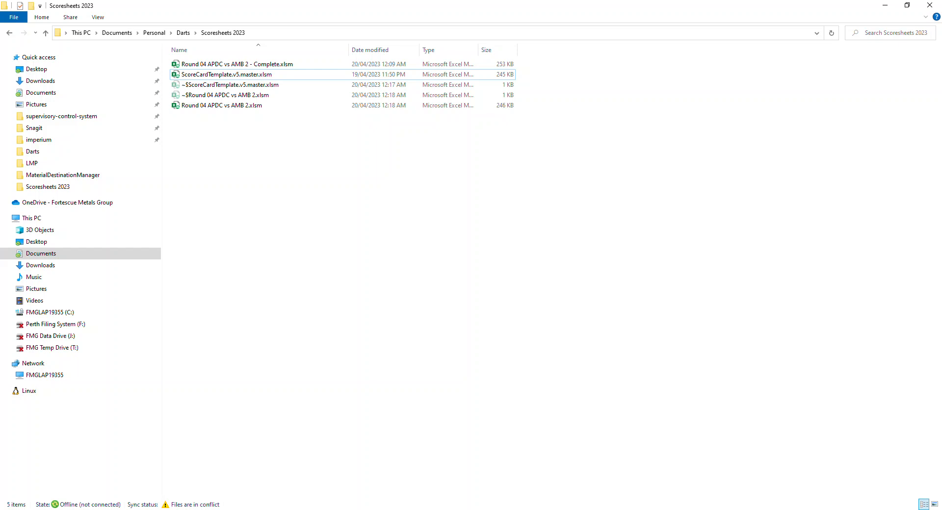
{"action": "left_click", "coordinate": [885, 6]}
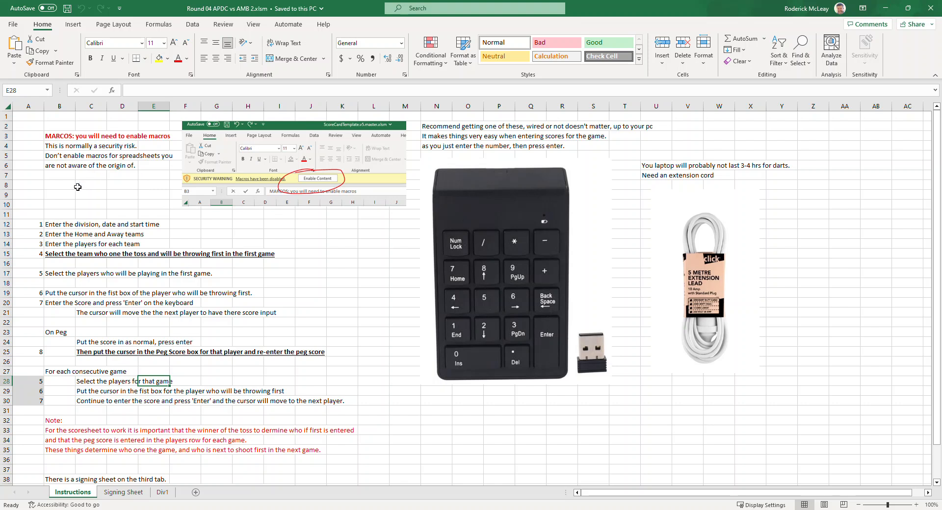
Review the equipment recommendations on the Instructions sheet, covering the numeric keypad and the extension cord
{"action": "left_click", "coordinate": [446, 234]}
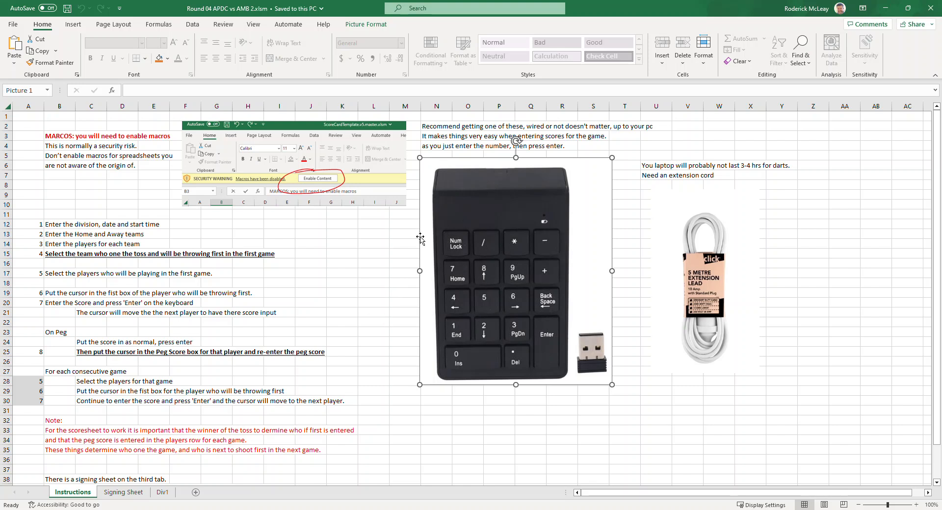
{"action": "left_click", "coordinate": [651, 166]}
{"action": "left_click", "coordinate": [692, 260]}
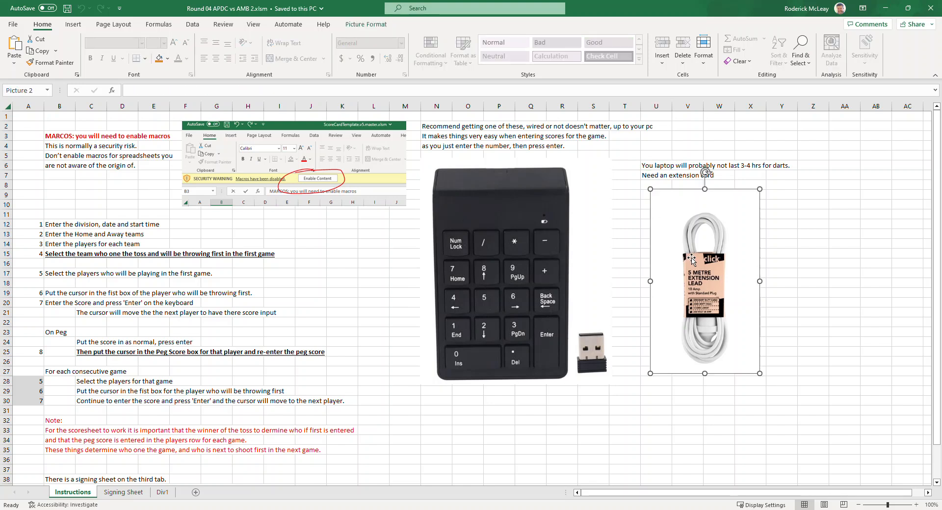
{"action": "left_click", "coordinate": [652, 167]}
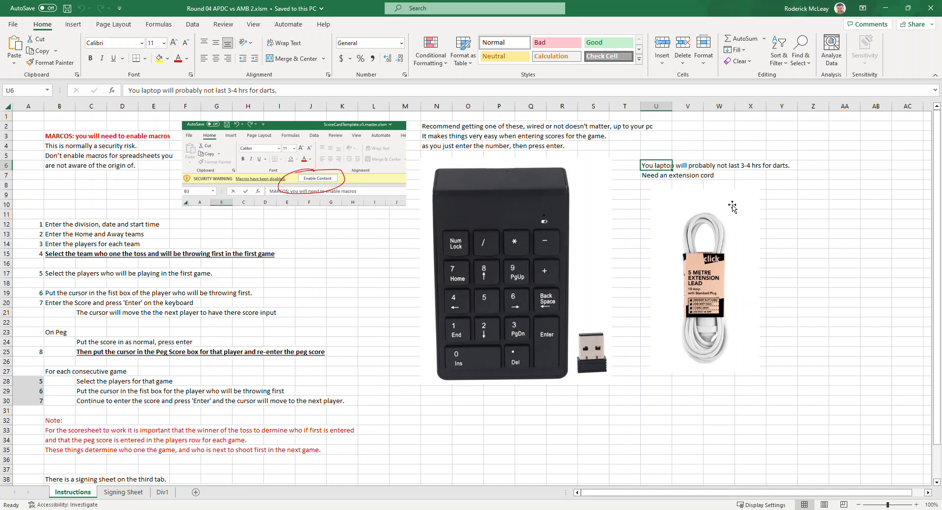
{"action": "left_click", "coordinate": [655, 175]}
{"action": "left_click", "coordinate": [794, 242]}
{"action": "mouse_move", "coordinate": [653, 166]}
{"action": "left_mouse_down"}
{"action": "mouse_move", "coordinate": [721, 314]}
{"action": "mouse_move", "coordinate": [782, 373]}
{"action": "mouse_move", "coordinate": [682, 196]}
{"action": "mouse_move", "coordinate": [648, 168]}
{"action": "left_mouse_up"}
{"action": "left_click", "coordinate": [772, 399]}
{"action": "left_click", "coordinate": [648, 169]}
{"action": "left_click", "coordinate": [682, 254]}
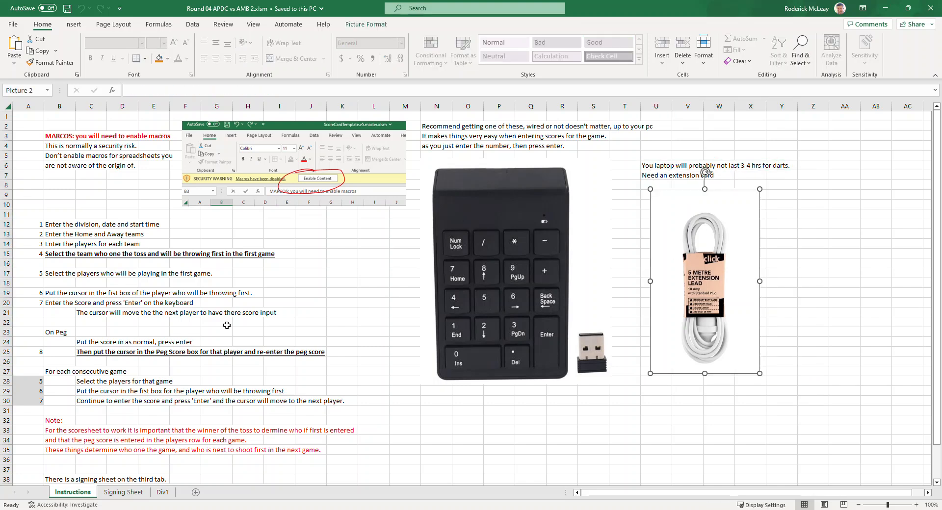
Review the numbered scoring instructions, the steps for each consecutive game and the red note on the Instructions sheet
{"action": "left_click_drag", "start_coordinate": [28, 225], "coordinate": [308, 361]}
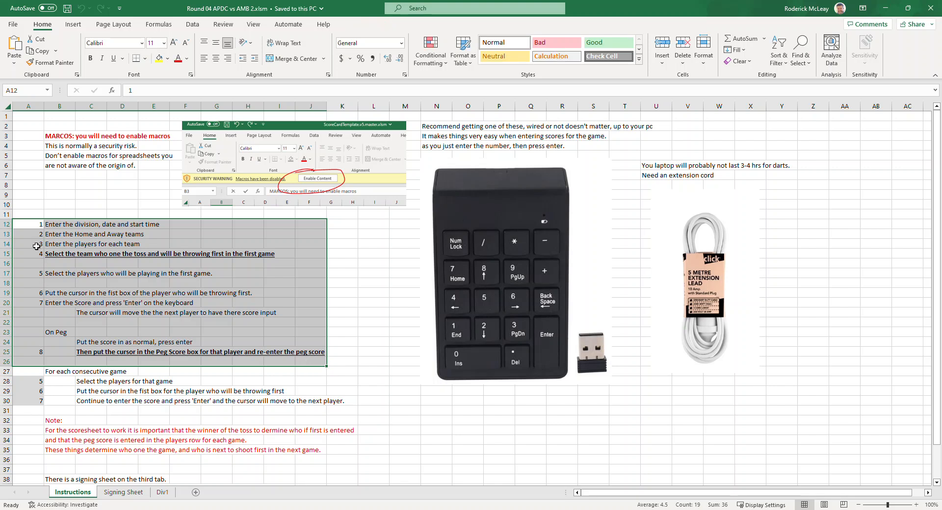
{"action": "left_click", "coordinate": [29, 381]}
{"action": "left_click_drag", "start_coordinate": [29, 382], "coordinate": [100, 401]}
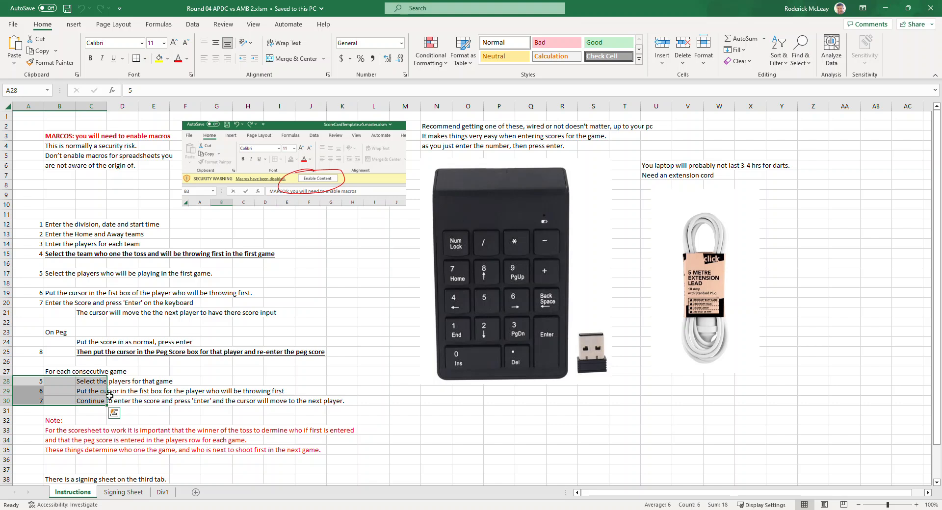
{"action": "left_click_drag", "start_coordinate": [32, 424], "coordinate": [348, 450]}
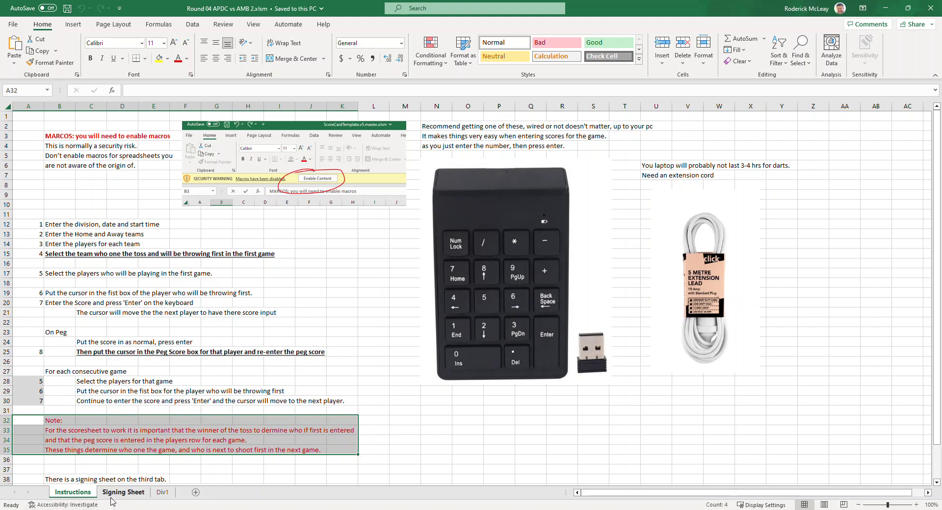
Open the Div1 sheet and inspect the toss winner cell and the first away peg cell of Triples 1
{"action": "left_click", "coordinate": [162, 492]}
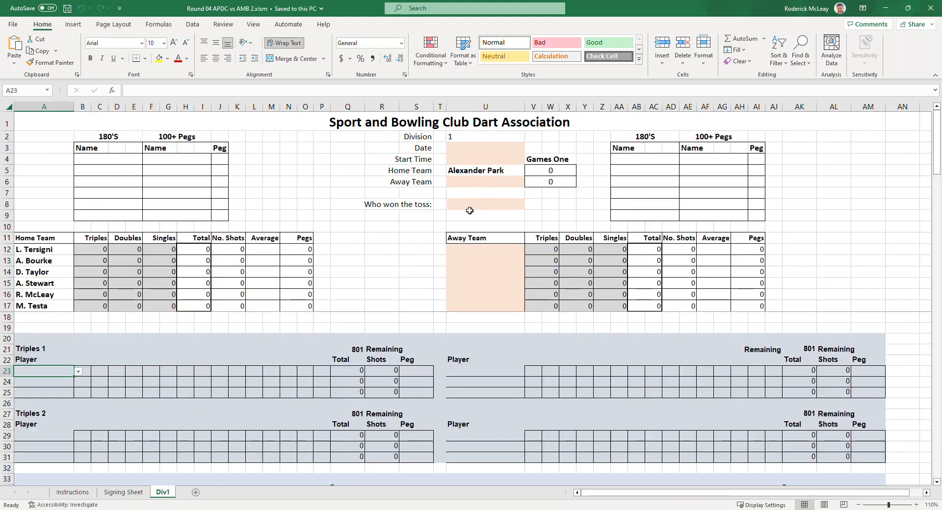
{"action": "left_click", "coordinate": [467, 209]}
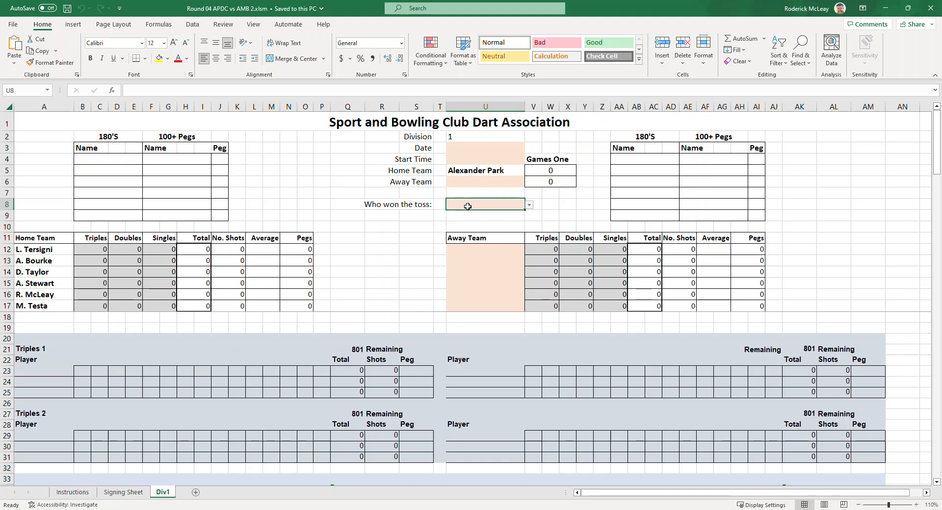
{"action": "left_click", "coordinate": [865, 373]}
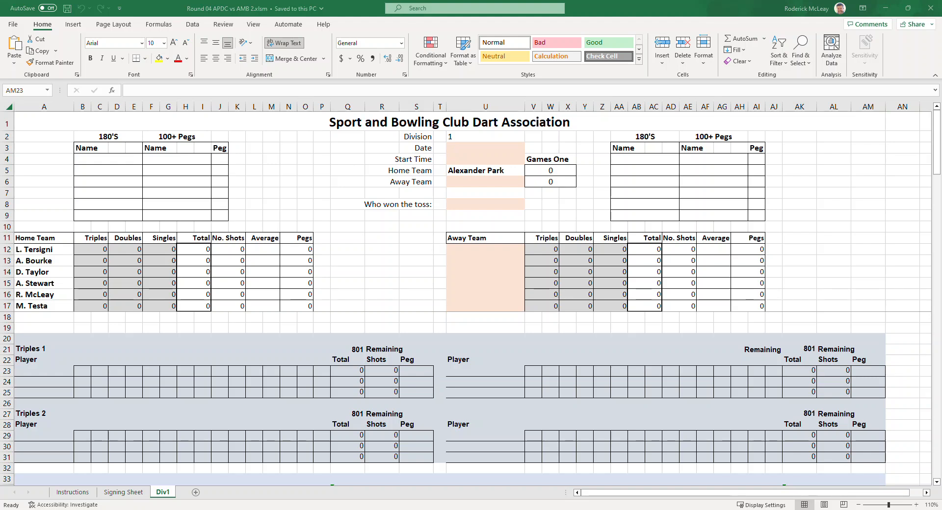
Enter 20/04/2023 as the match date and 7:45 as the start time on the Div1 sheet
{"action": "left_click", "coordinate": [456, 148]}
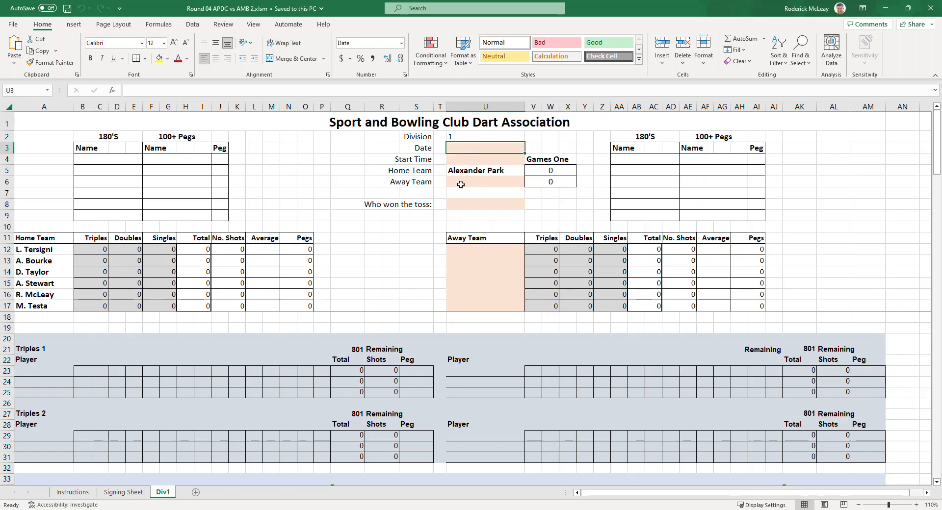
{"action": "type", "text": "20/04/2023"}
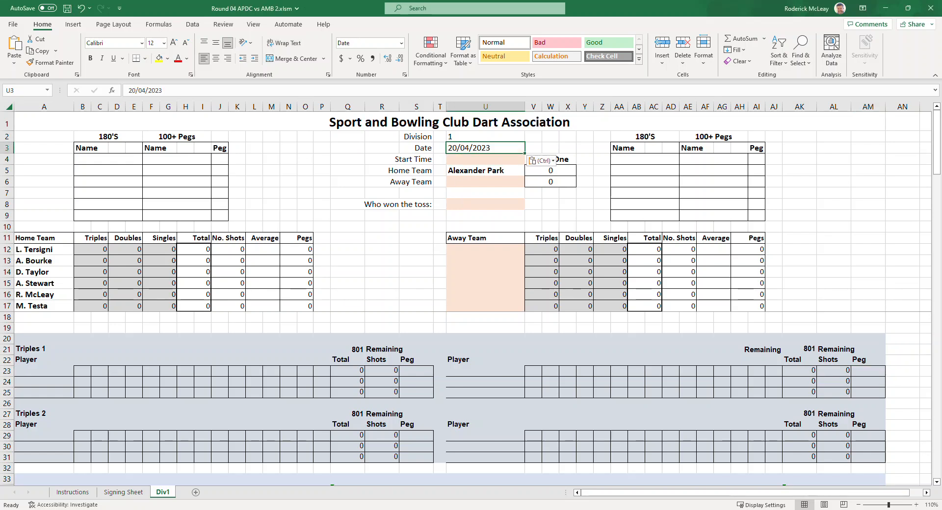
{"action": "key", "text": "alt+Tab"}
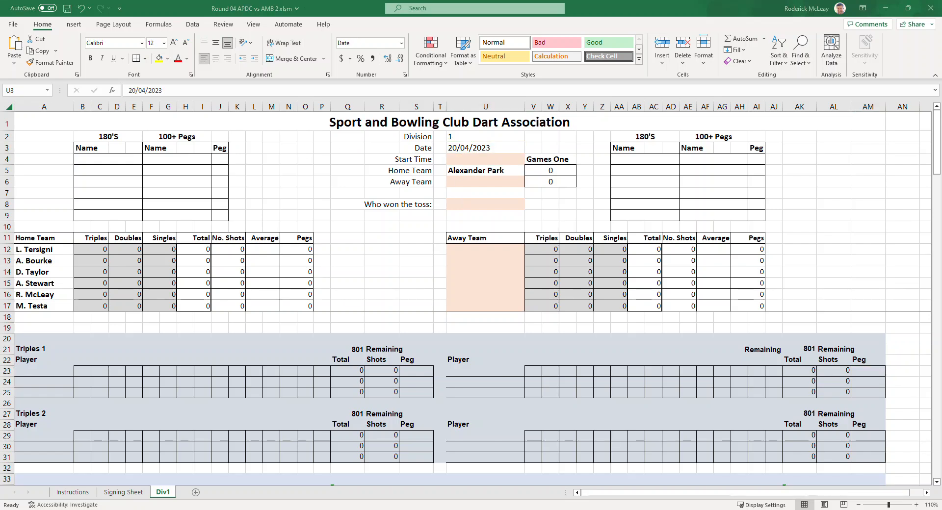
{"action": "key", "text": "alt+Tab"}
{"action": "left_click", "coordinate": [449, 163]}
{"action": "type", "text": "7:45"}
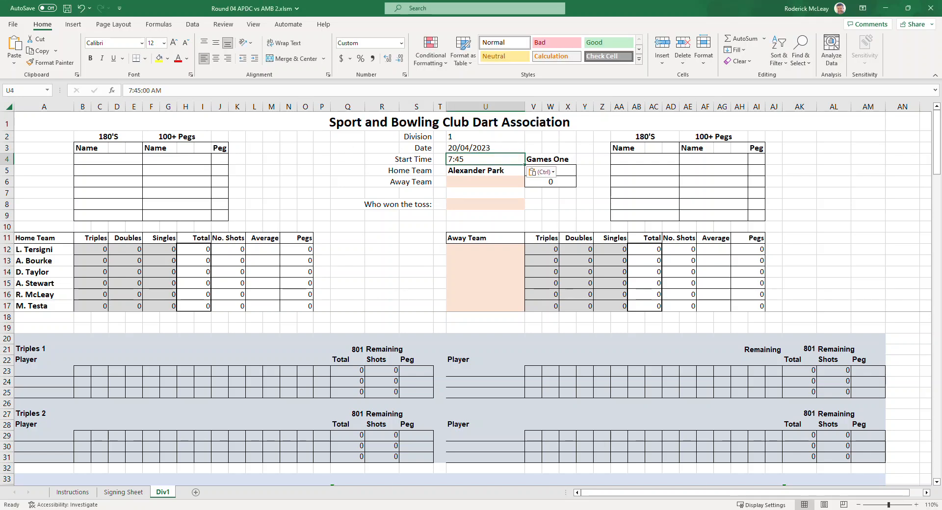
Enter Ambassador 2 as the away team in the match details
{"action": "key", "text": "alt+Tab"}
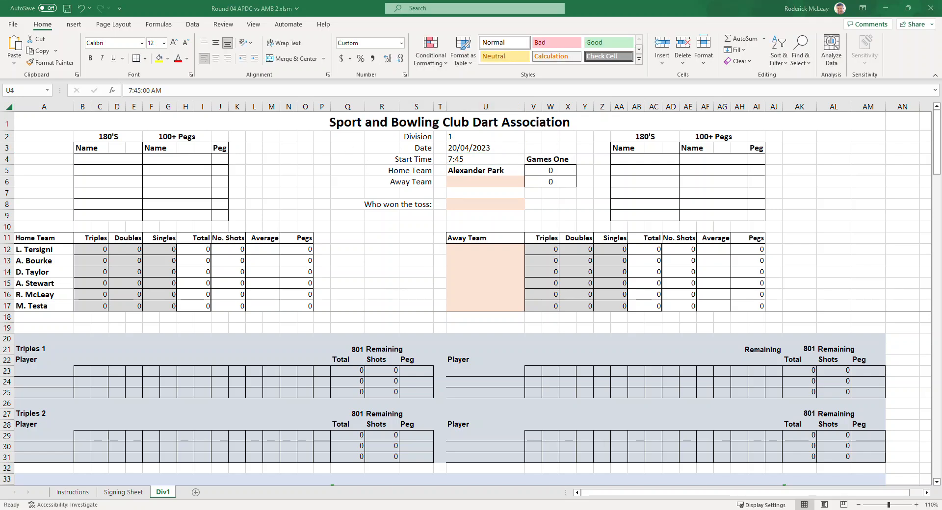
{"action": "key", "text": "alt+Tab"}
{"action": "left_click", "coordinate": [461, 183]}
{"action": "type", "text": "Ambassador 2"}
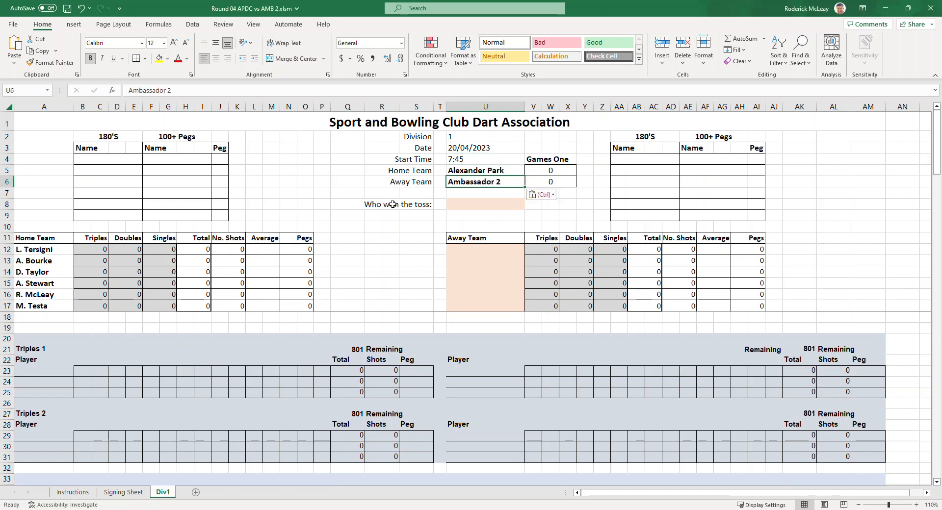
Fill in the names of the first three away team players in U12 to U14
{"action": "key", "text": "alt+Tab"}
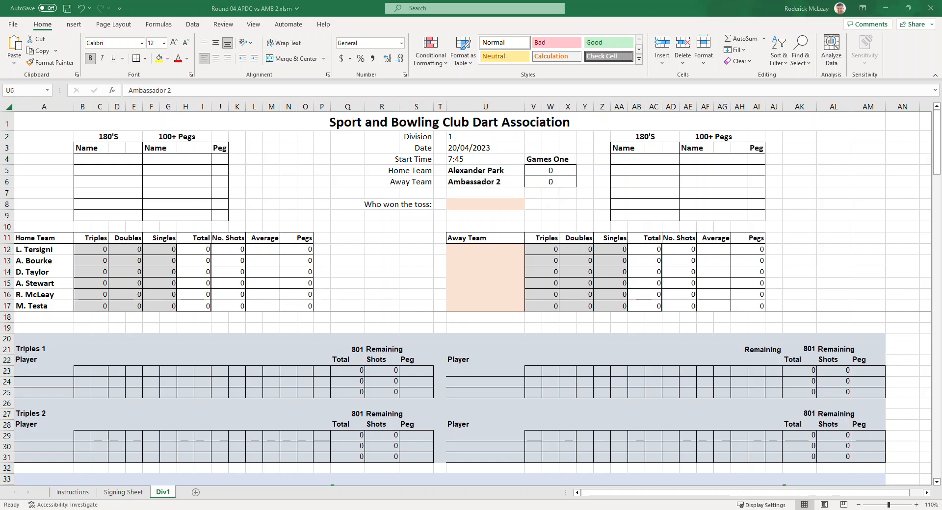
{"action": "key", "text": "alt+Tab"}
{"action": "left_click", "coordinate": [459, 250]}
{"action": "type", "text": "A. Smith"}
{"action": "key", "text": "alt+Tab"}
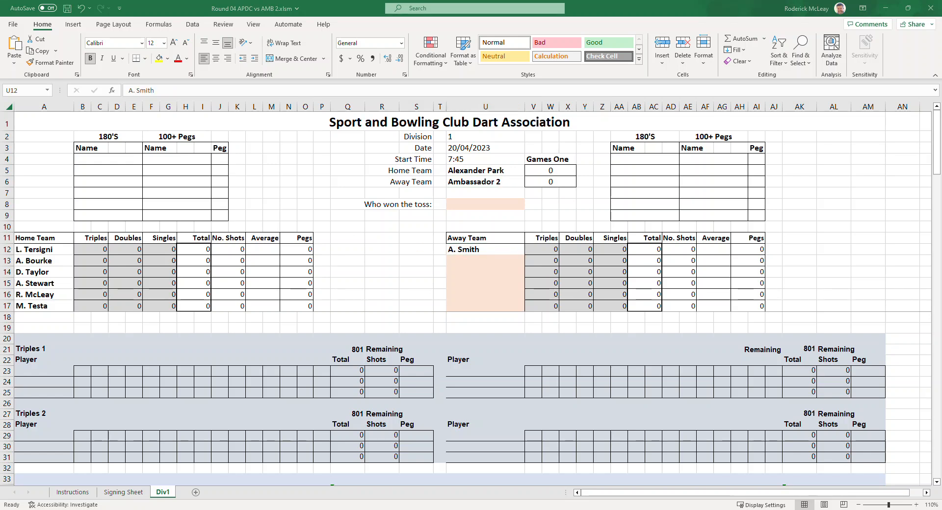
{"action": "key", "text": "alt+Tab"}
{"action": "left_click", "coordinate": [474, 259]}
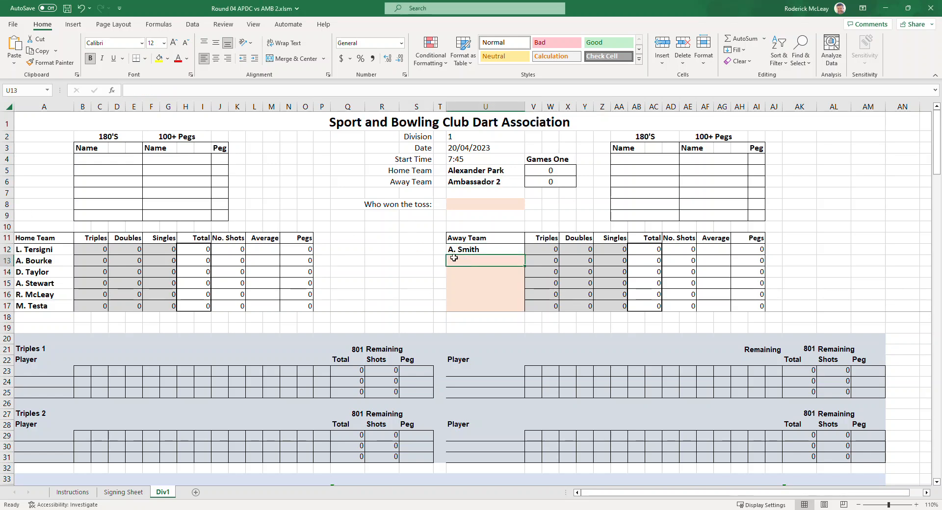
{"action": "type", "text": "G. Jones"}
{"action": "key", "text": "alt+Tab"}
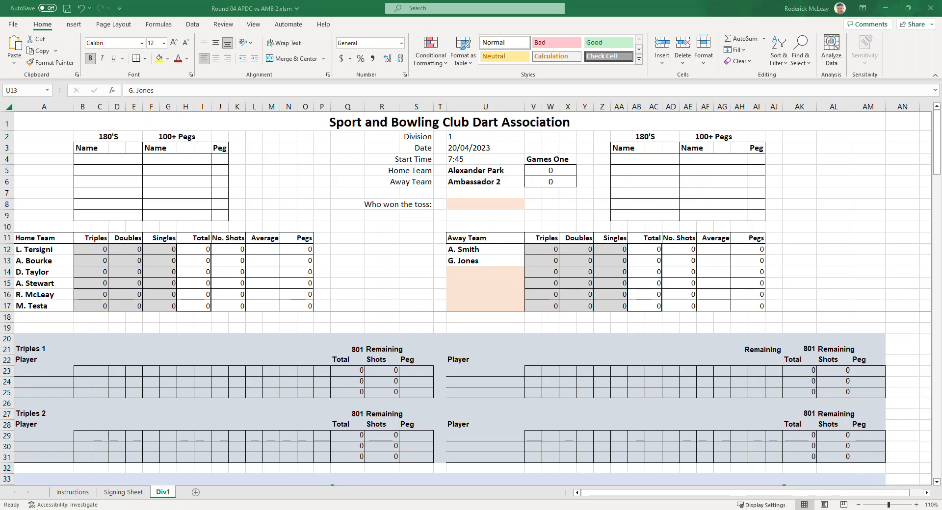
{"action": "key", "text": "alt+Tab"}
{"action": "left_click", "coordinate": [458, 271]}
{"action": "type", "text": "C. Davies"}
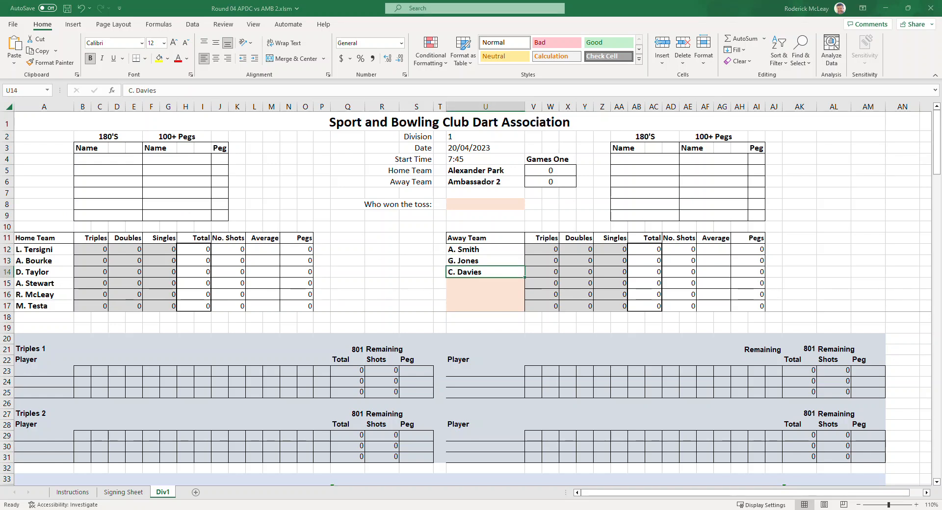
Fill in the names of the remaining three away team players in U15 to U17
{"action": "key", "text": "alt+Tab"}
{"action": "key", "text": "alt+Tab"}
{"action": "left_click", "coordinate": [458, 283]}
{"action": "type", "text": "U. Jackson"}
{"action": "key", "text": "alt+Tab"}
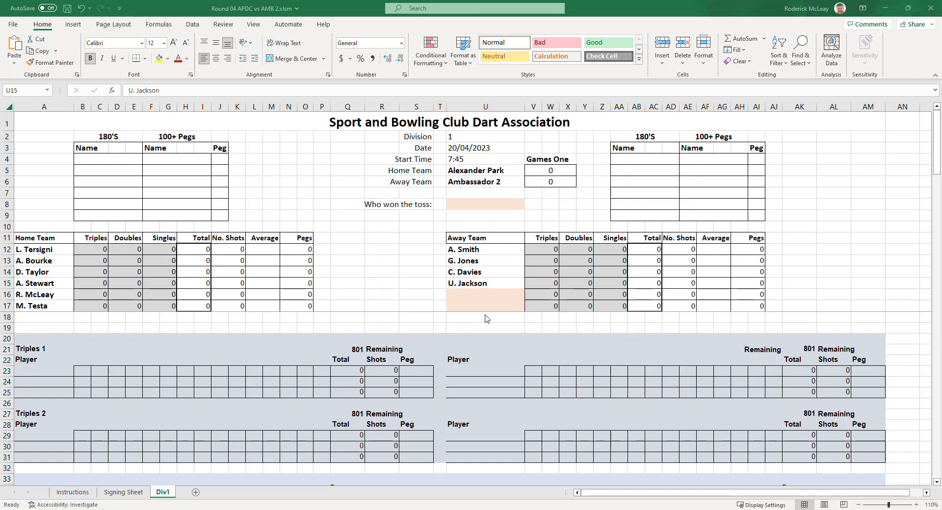
{"action": "key", "text": "alt+Tab"}
{"action": "left_click", "coordinate": [464, 293]}
{"action": "type", "text": "R. Black"}
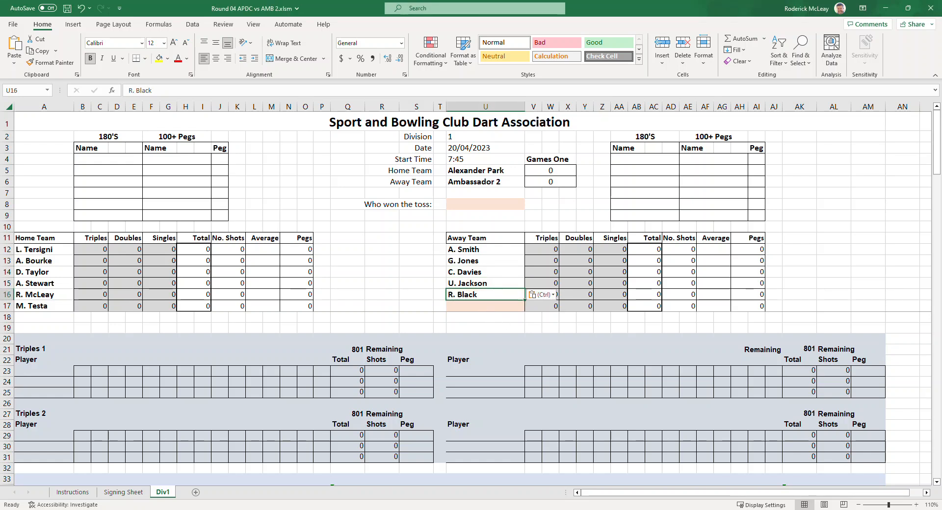
{"action": "key", "text": "alt+Tab"}
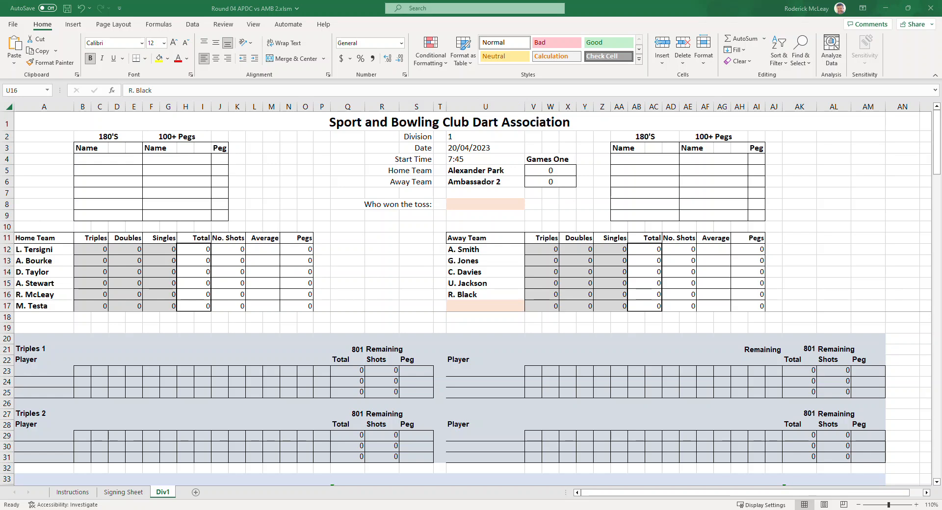
{"action": "key", "text": "alt+Tab"}
{"action": "left_click", "coordinate": [454, 305]}
{"action": "type", "text": "T. Harris"}
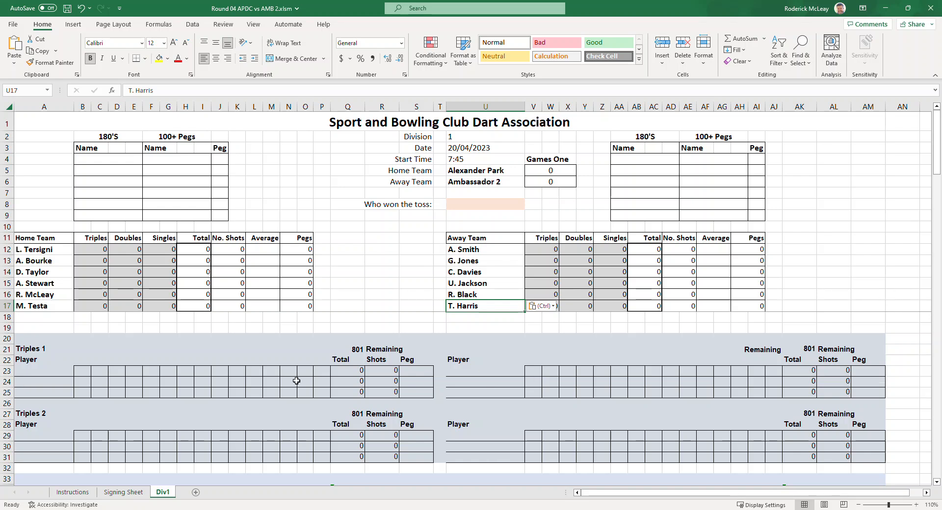
Assign the first three home team players, in roster order, to the Triples 1 home side in A23 to A25
{"action": "left_click", "coordinate": [31, 371]}
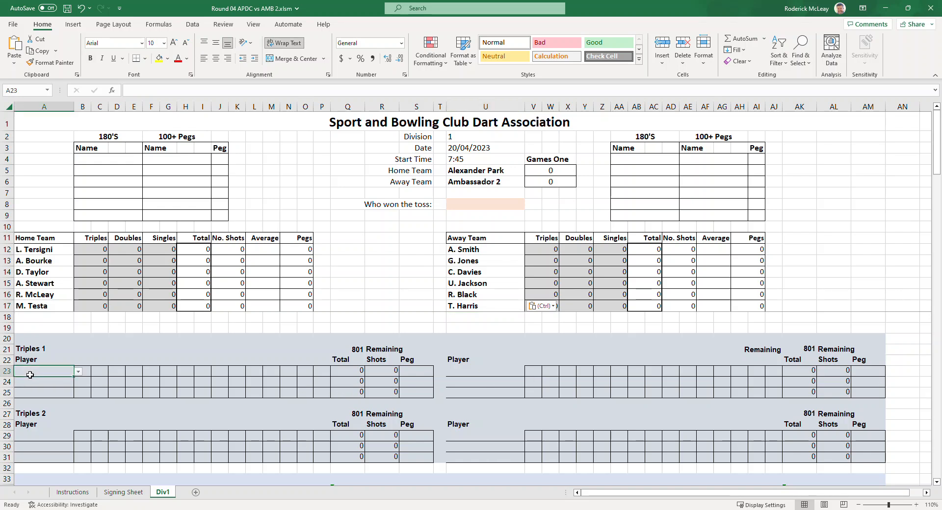
{"action": "left_click", "coordinate": [78, 371]}
{"action": "left_click", "coordinate": [30, 381]}
{"action": "left_click", "coordinate": [42, 382]}
{"action": "left_click", "coordinate": [78, 382]}
{"action": "left_click", "coordinate": [21, 398]}
{"action": "left_click", "coordinate": [35, 393]}
{"action": "left_click", "coordinate": [78, 393]}
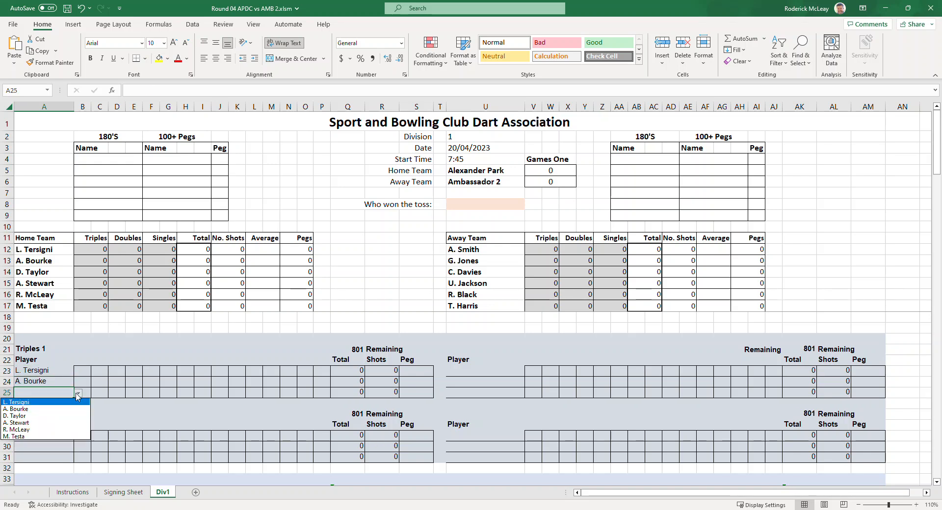
{"action": "left_click", "coordinate": [19, 416]}
Assign the first three away team players, in roster order, to the Triples 1 away side in U23 to U25
{"action": "left_click", "coordinate": [467, 371]}
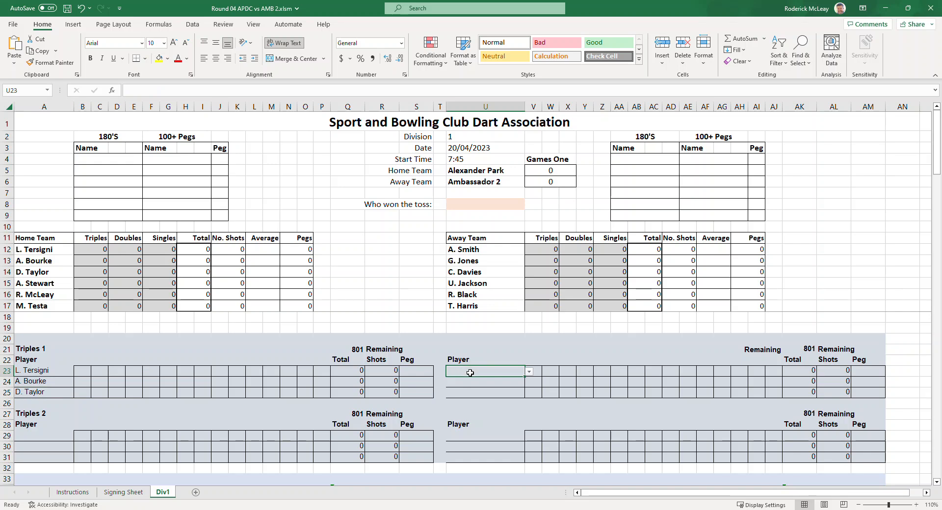
{"action": "left_click", "coordinate": [529, 373]}
{"action": "left_click", "coordinate": [441, 380]}
{"action": "left_click", "coordinate": [461, 382]}
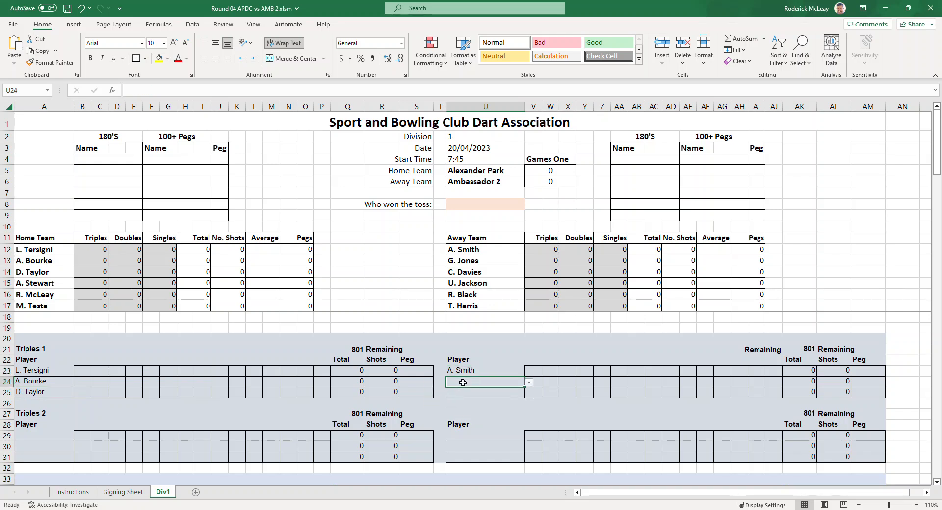
{"action": "left_click", "coordinate": [529, 382]}
{"action": "left_click", "coordinate": [466, 401]}
{"action": "left_click", "coordinate": [462, 393]}
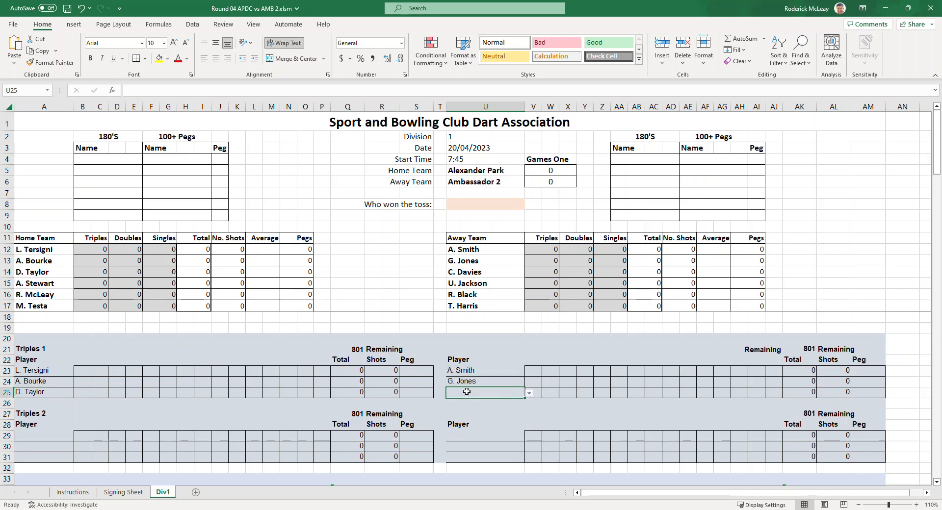
{"action": "left_click", "coordinate": [529, 393]}
{"action": "left_click", "coordinate": [456, 420]}
Record Ambassador 2 as the team that won the toss
{"action": "left_click", "coordinate": [463, 205]}
{"action": "left_click", "coordinate": [529, 205]}
{"action": "left_click", "coordinate": [441, 220]}
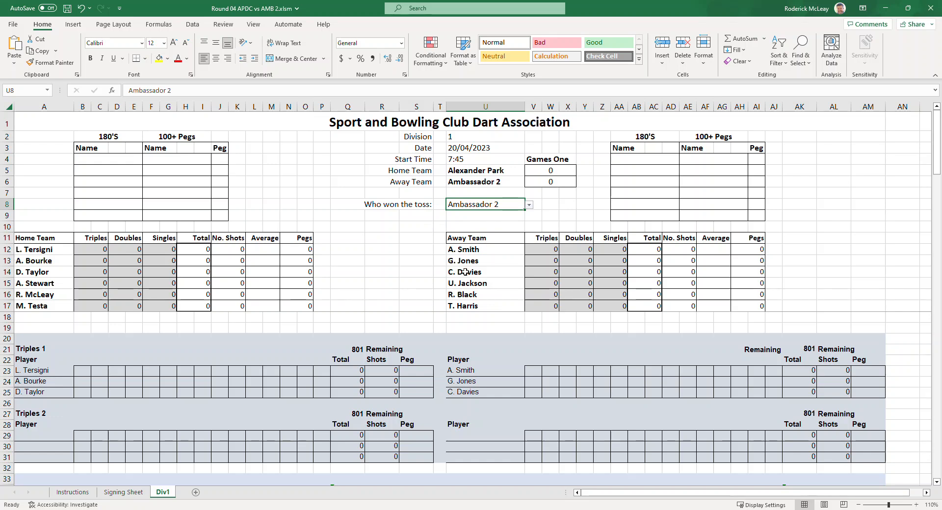
Enter a first score of 150 for all six Triples 1 players, alternating away and home from V23 and B23
{"action": "left_click", "coordinate": [531, 372]}
{"action": "type", "text": "150"}
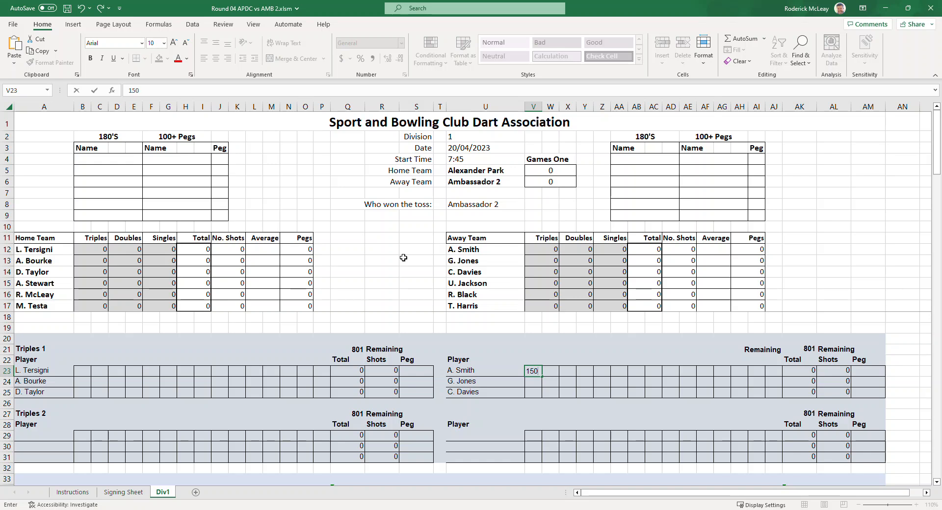
{"action": "key", "text": "Return"}
{"action": "left_click", "coordinate": [81, 369]}
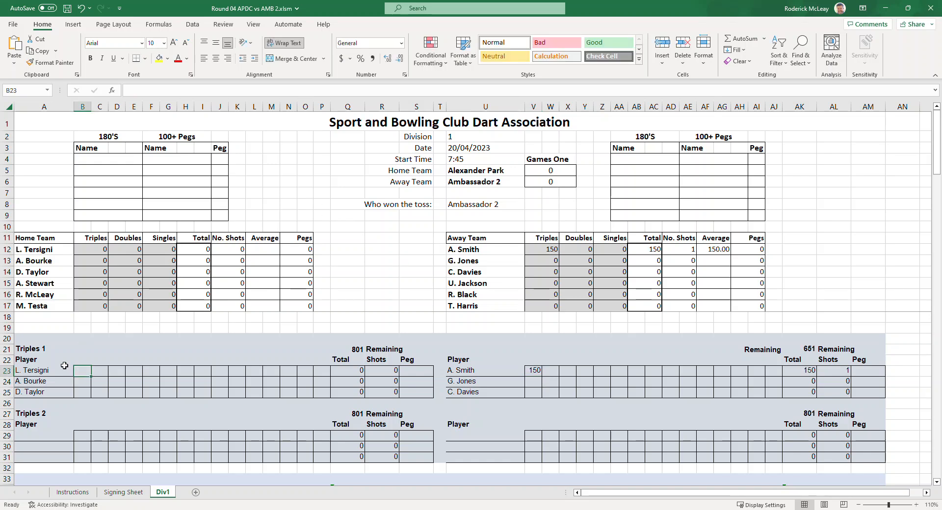
{"action": "type", "text": "150"}
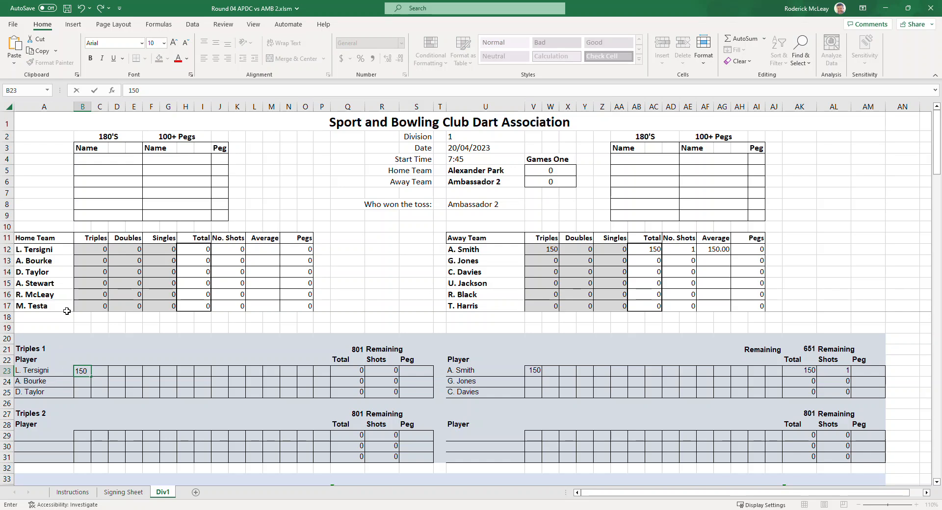
{"action": "key", "text": "Return"}
{"action": "type", "text": "150"}
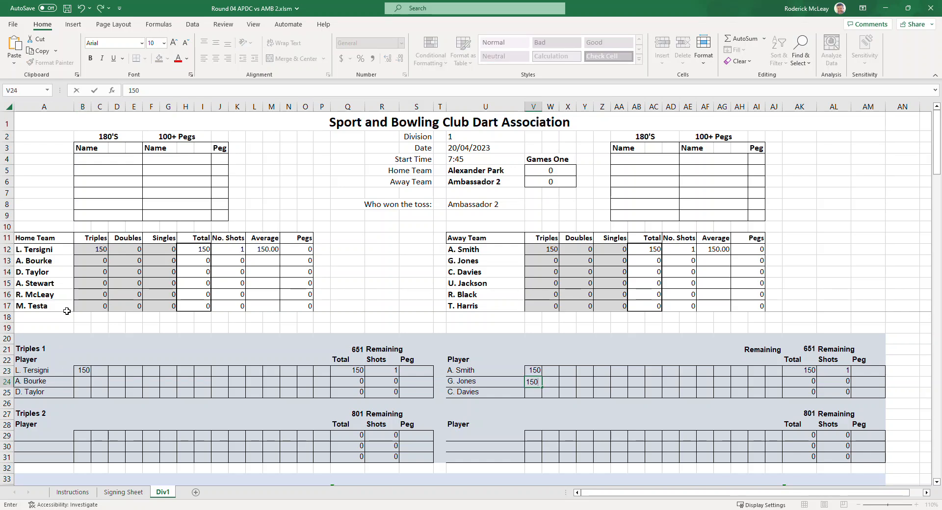
{"action": "key", "text": "Return"}
{"action": "type", "text": "150"}
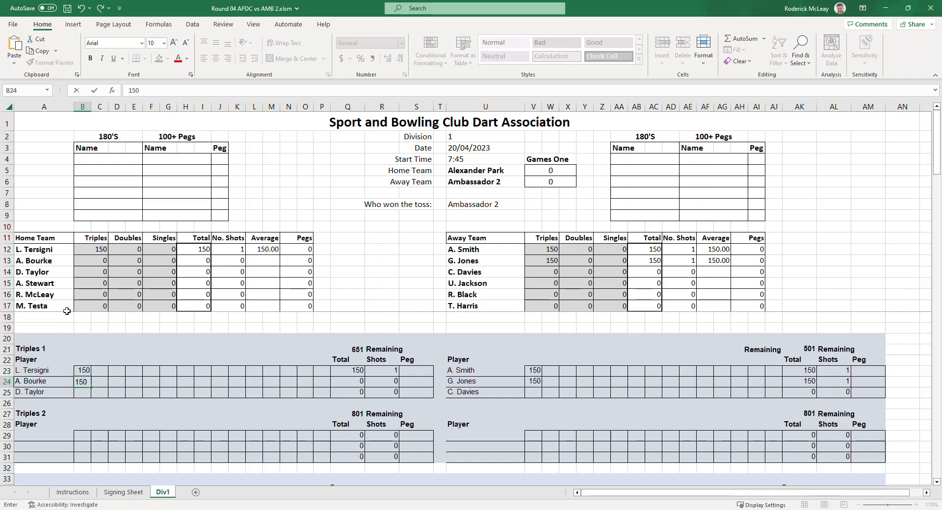
{"action": "key", "text": "Return"}
{"action": "type", "text": "15"}
{"action": "key", "text": "Return"}
{"action": "type", "text": "15"}
{"action": "key", "text": "Return"}
Enter a second score of 150 for the first two Triples 1 players of each team in W23, C23, W24 and C24
{"action": "type", "text": "150"}
{"action": "key", "text": "Return"}
{"action": "type", "text": "150"}
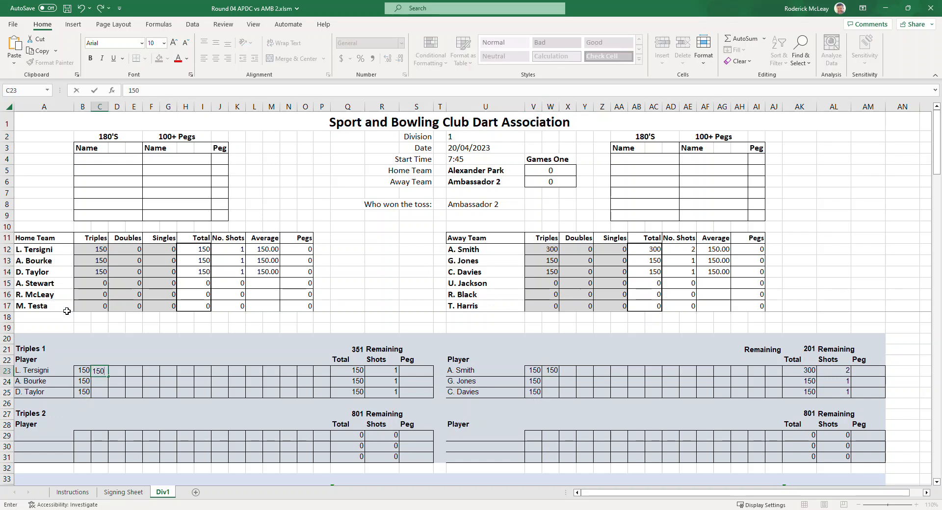
{"action": "key", "text": "Return"}
{"action": "type", "text": "150"}
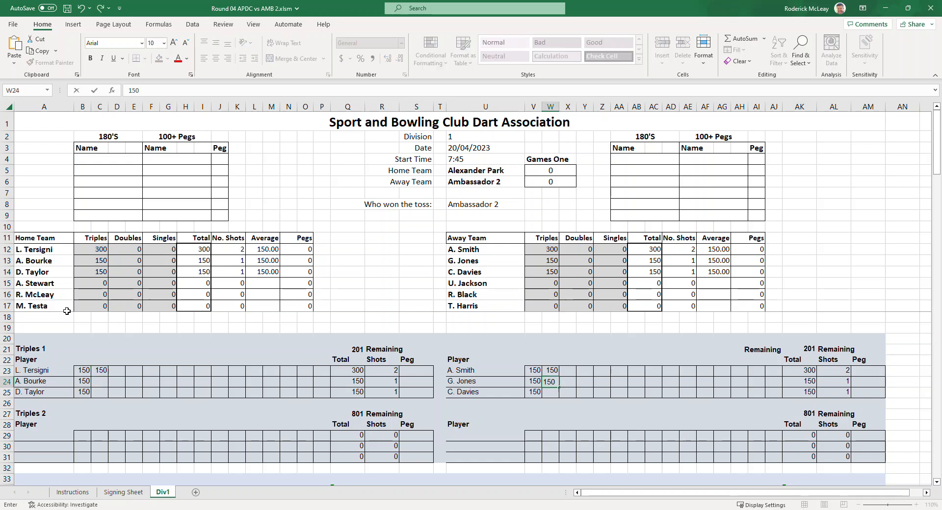
{"action": "key", "text": "Return"}
{"action": "type", "text": "150"}
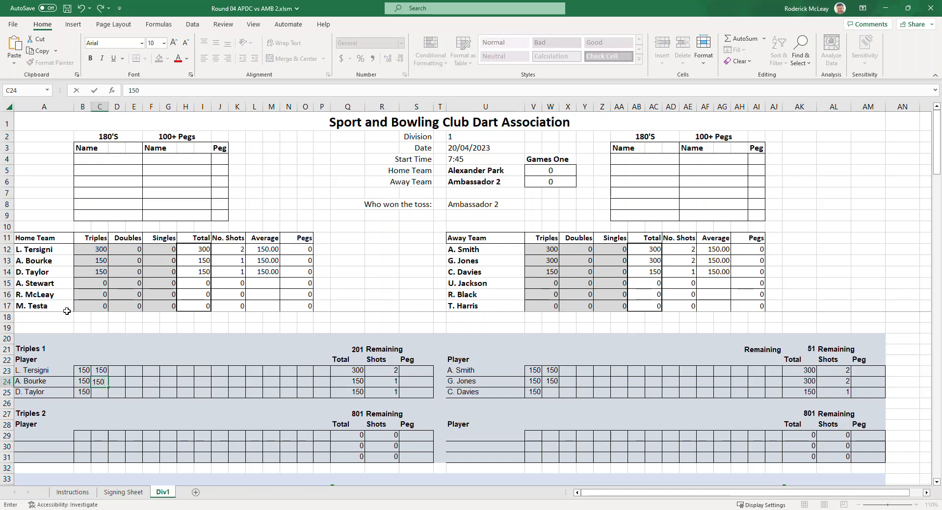
{"action": "key", "text": "Return"}
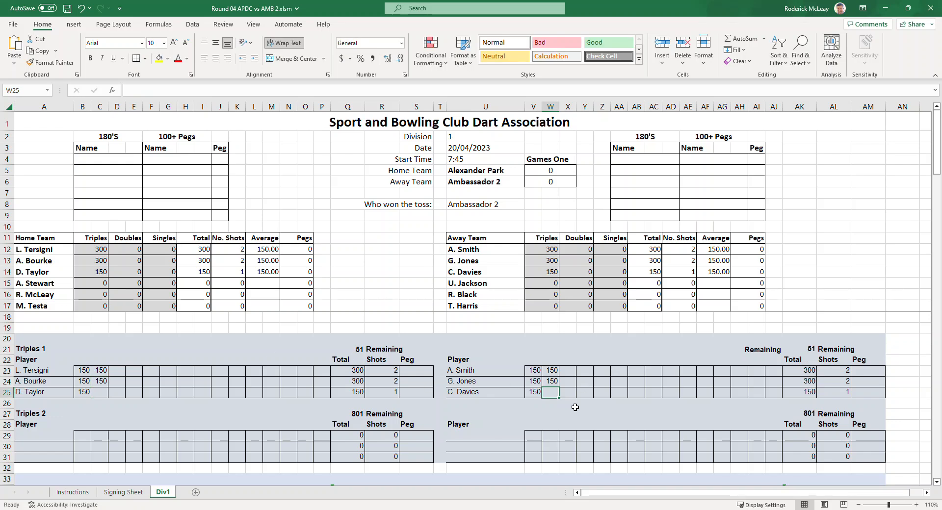
Finish Triples 1 for the away side with a score of 51 in W25 and a peg of 51 in AM25
{"action": "type", "text": "51"}
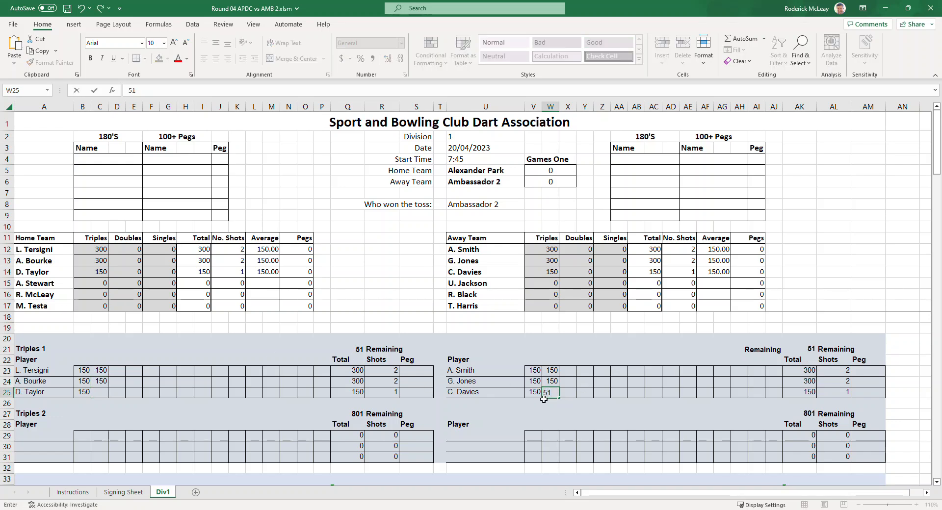
{"action": "key", "text": "Return"}
{"action": "left_click", "coordinate": [105, 396]}
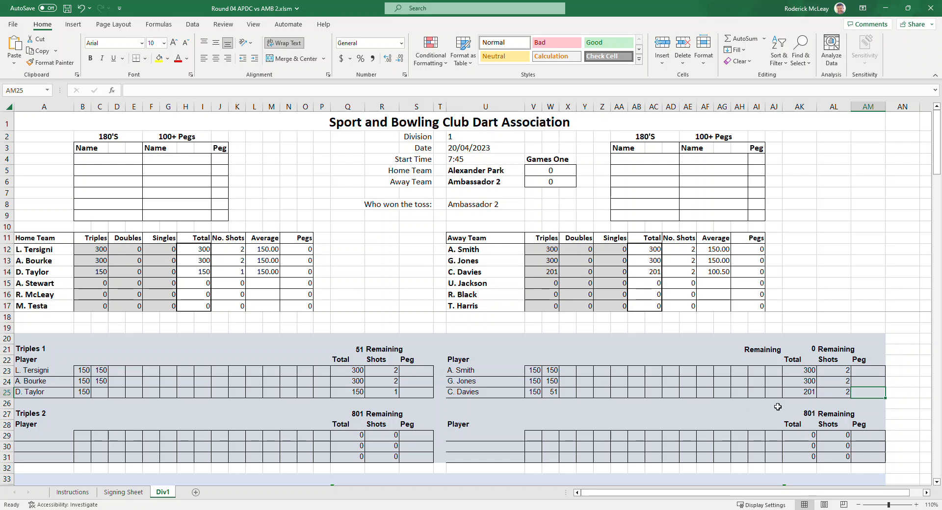
{"action": "type", "text": "51"}
{"action": "key", "text": "Return"}
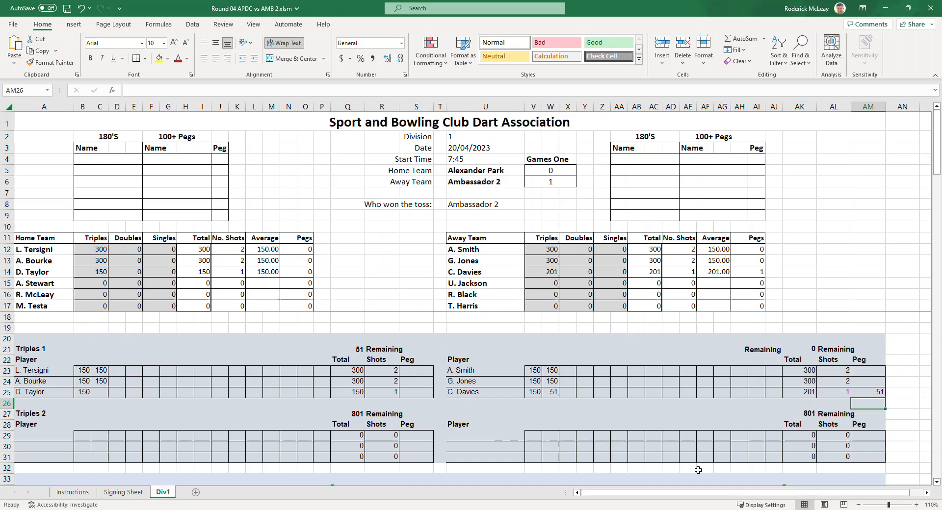
Assign the last three home team players, in roster order, to the Triples 2 home side in A29 to A31
{"action": "left_click", "coordinate": [46, 436]}
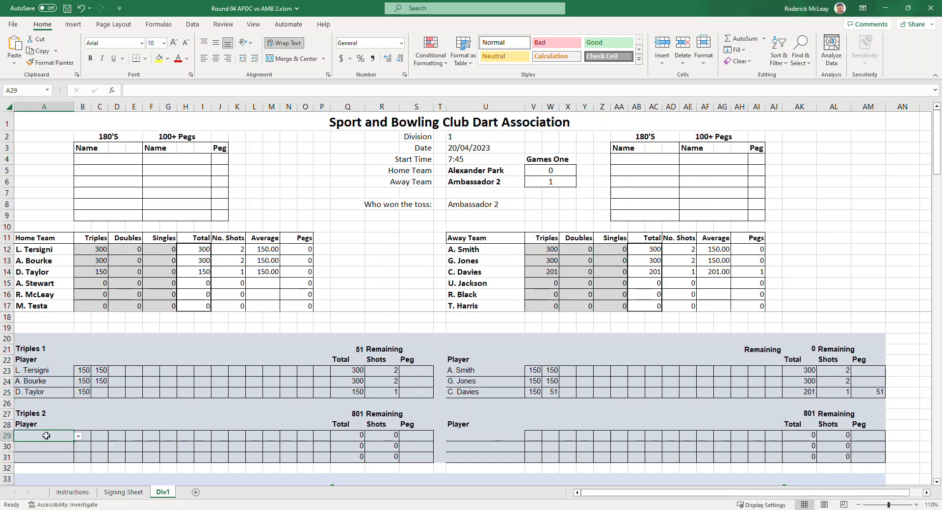
{"action": "left_click", "coordinate": [77, 436]}
{"action": "left_click", "coordinate": [34, 461]}
{"action": "left_click", "coordinate": [60, 450]}
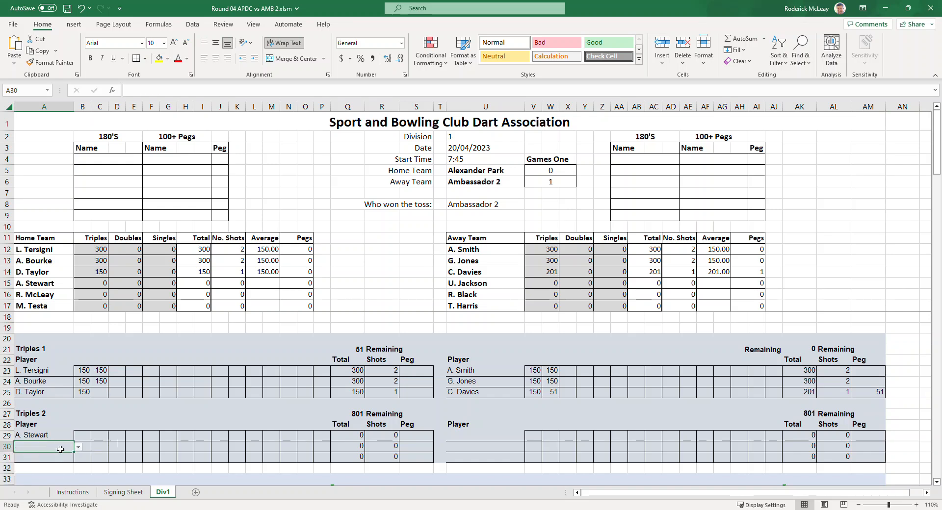
{"action": "left_click", "coordinate": [78, 448]}
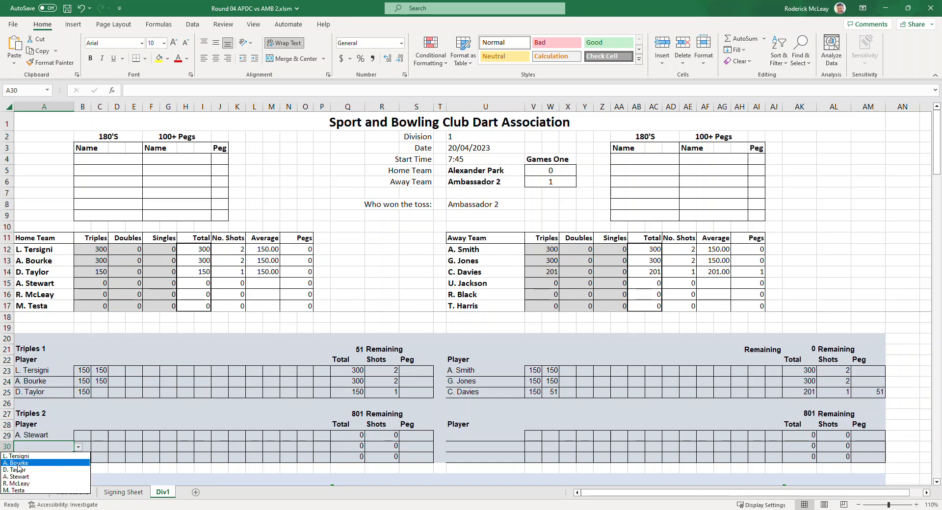
{"action": "left_click", "coordinate": [20, 483]}
{"action": "left_click", "coordinate": [42, 462]}
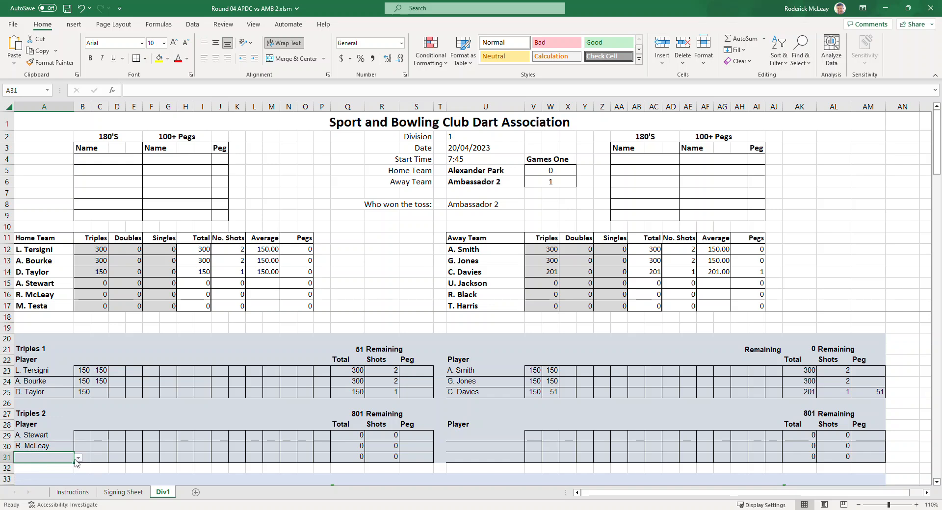
{"action": "left_click", "coordinate": [78, 458]}
{"action": "left_click", "coordinate": [20, 501]}
{"action": "left_click", "coordinate": [470, 434]}
{"action": "left_click", "coordinate": [529, 436]}
{"action": "left_click", "coordinate": [485, 467]}
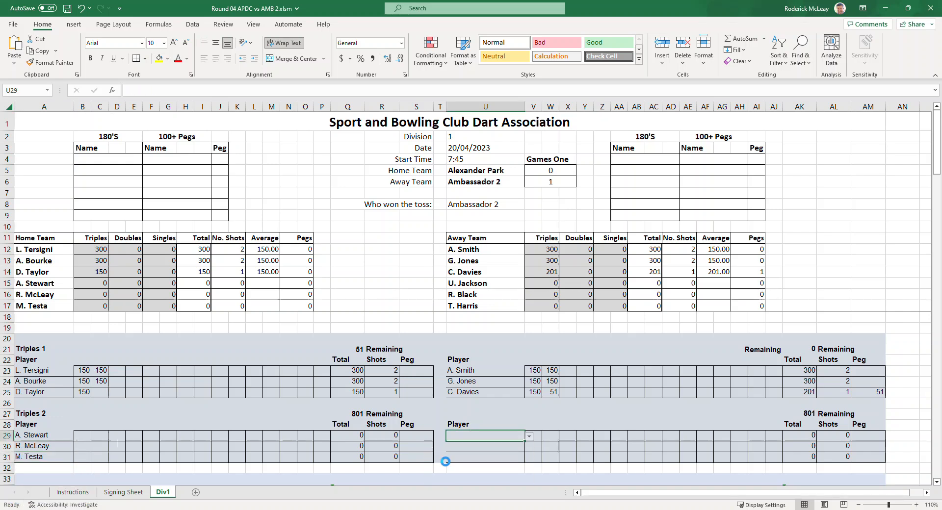
Set the Triples 2 away side in U29 to U31 to the last three away team players in roster order
{"action": "left_click", "coordinate": [519, 447]}
{"action": "left_click", "coordinate": [529, 447]}
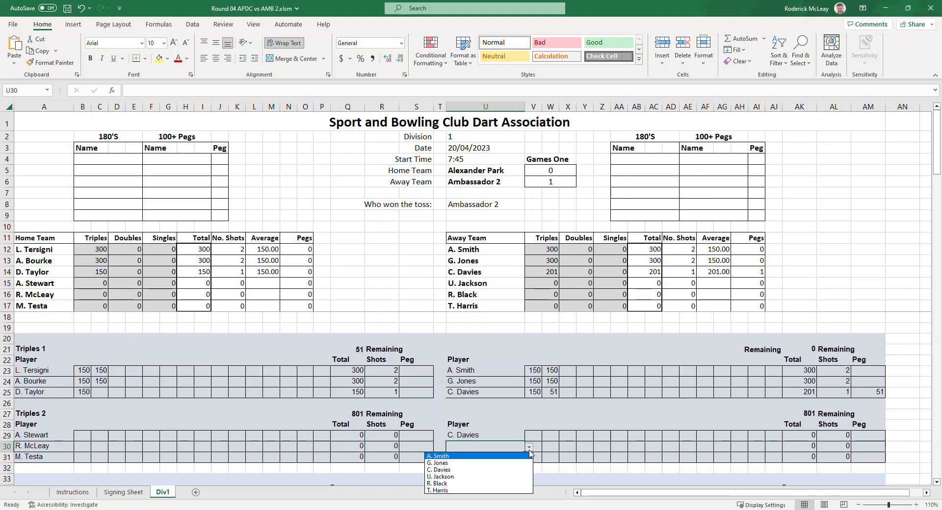
{"action": "left_click", "coordinate": [439, 484]}
{"action": "left_click", "coordinate": [513, 459]}
{"action": "left_click", "coordinate": [529, 458]}
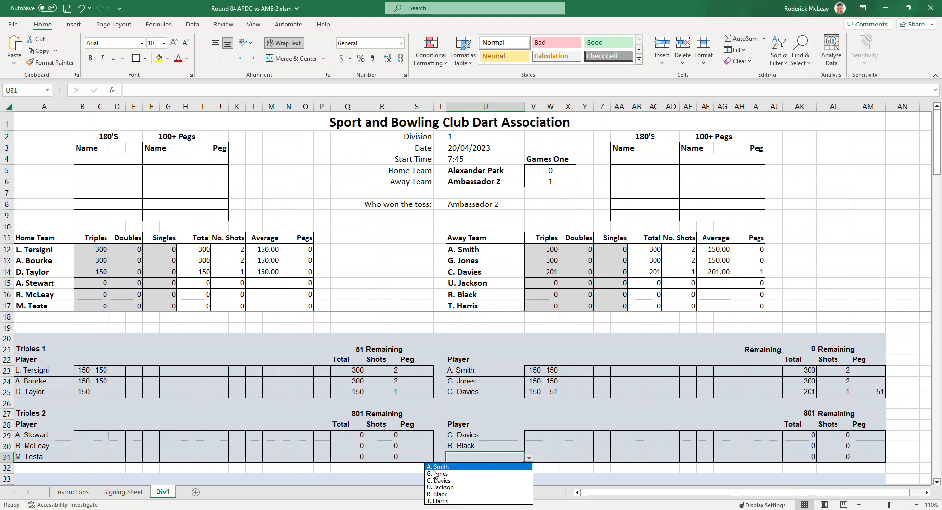
{"action": "left_click", "coordinate": [434, 501]}
{"action": "left_click", "coordinate": [485, 435]}
{"action": "left_click", "coordinate": [529, 436]}
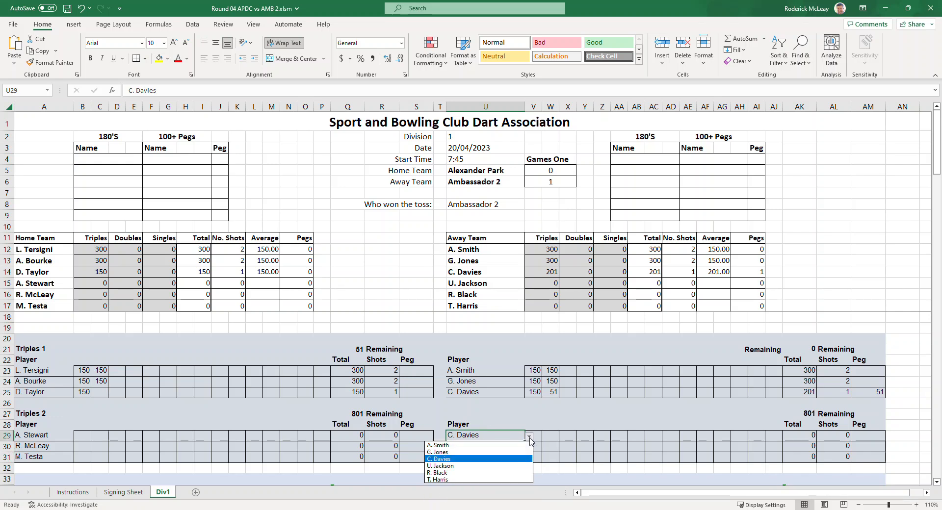
{"action": "left_click", "coordinate": [442, 466]}
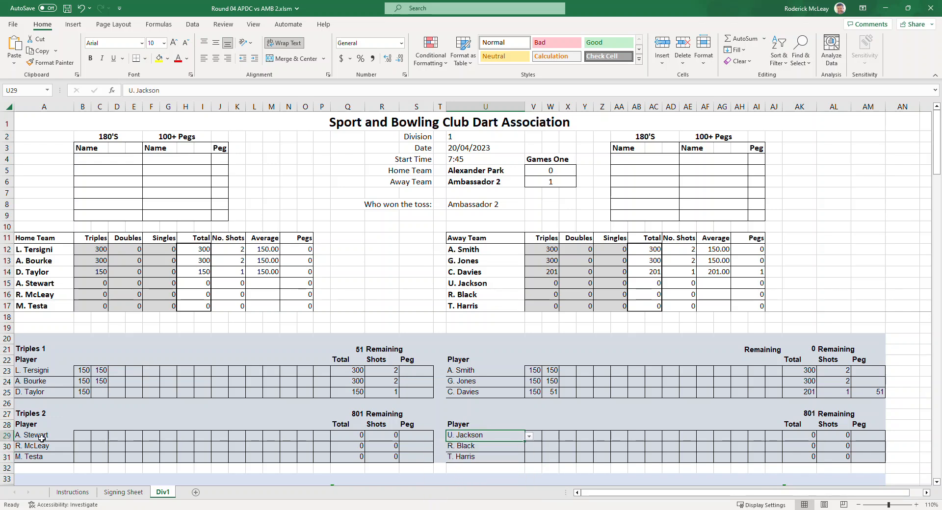
Enter a first score of 150 for all six Triples 2 players in both teams, starting with the home side in B29
{"action": "left_click", "coordinate": [86, 435]}
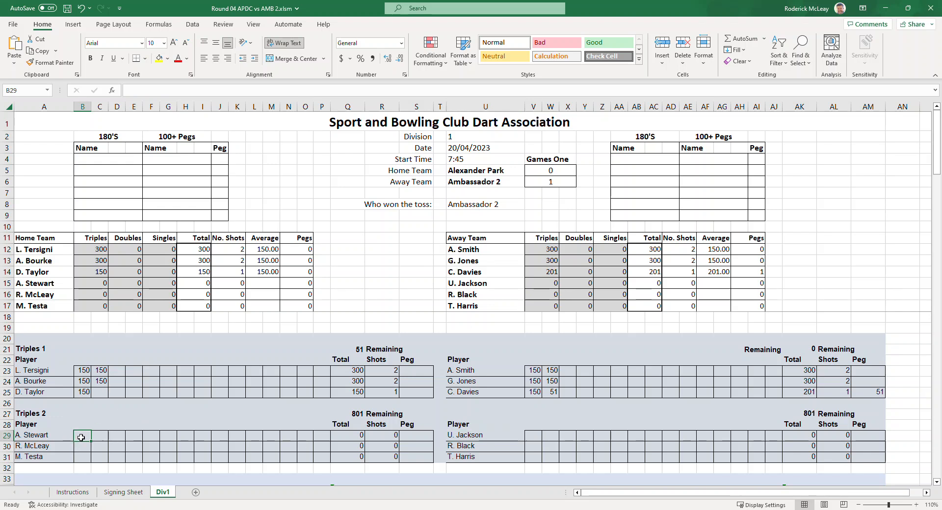
{"action": "type", "text": "150"}
{"action": "key", "text": "Return"}
{"action": "type", "text": "150"}
{"action": "key", "text": "Return"}
{"action": "type", "text": "150"}
{"action": "key", "text": "Return"}
{"action": "type", "text": "150"}
{"action": "key", "text": "Return"}
{"action": "type", "text": "150"}
{"action": "key", "text": "Return"}
{"action": "type", "text": "150"}
{"action": "key", "text": "Return"}
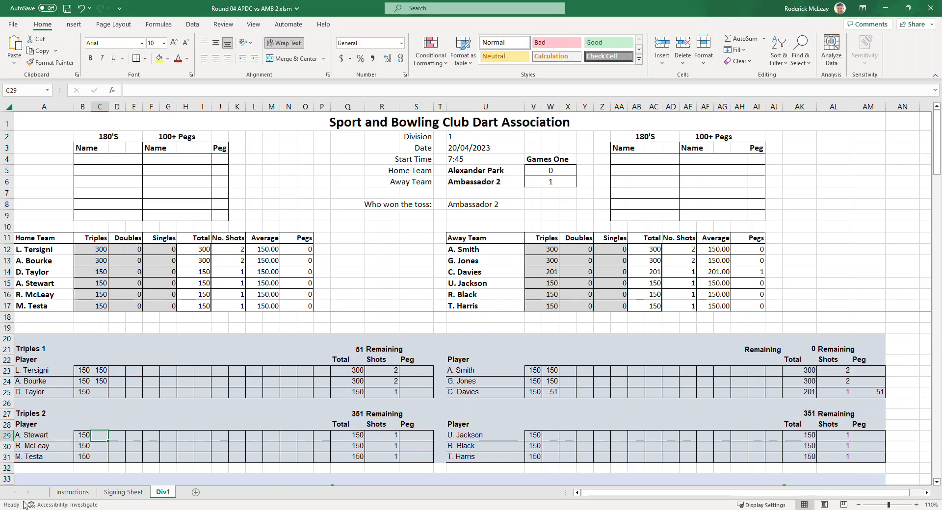
Enter a second score of 150 for the first two Triples 2 players of each team in C29, W29, C30 and W30
{"action": "type", "text": "150"}
{"action": "key", "text": "Return"}
{"action": "type", "text": "150"}
{"action": "key", "text": "Return"}
{"action": "type", "text": "15"}
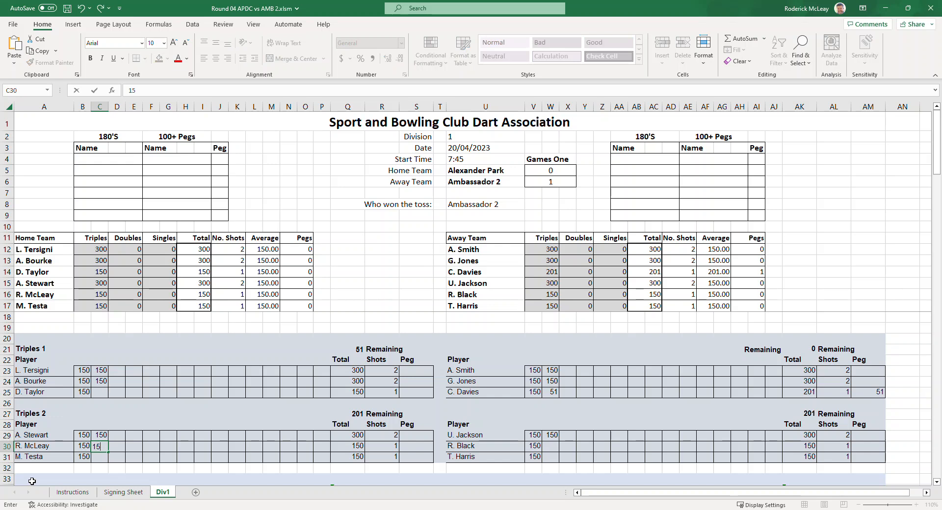
{"action": "key", "text": "Return"}
{"action": "type", "text": "150"}
Finish Triples 2 for the home side with a score of 51 in C31 and a peg of 51 in S31
{"action": "left_click", "coordinate": [100, 457]}
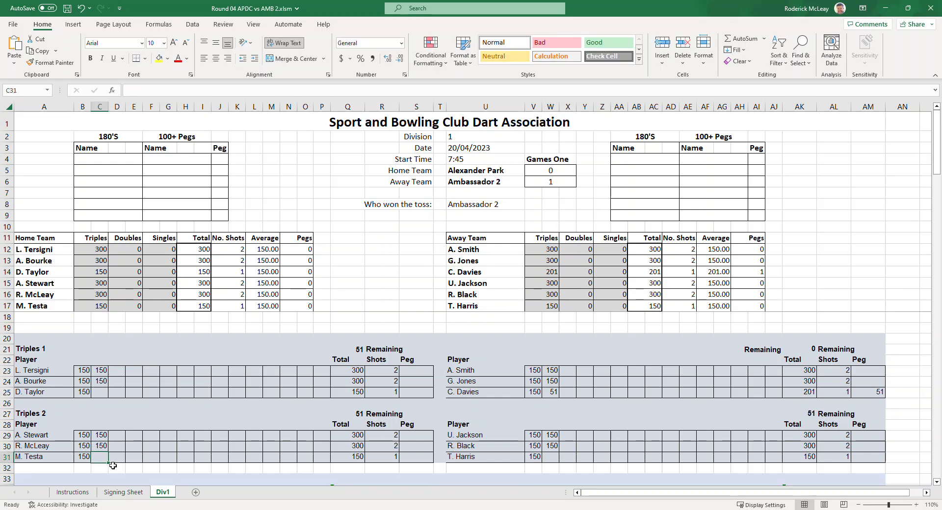
{"action": "type", "text": "51"}
{"action": "left_click", "coordinate": [413, 458]}
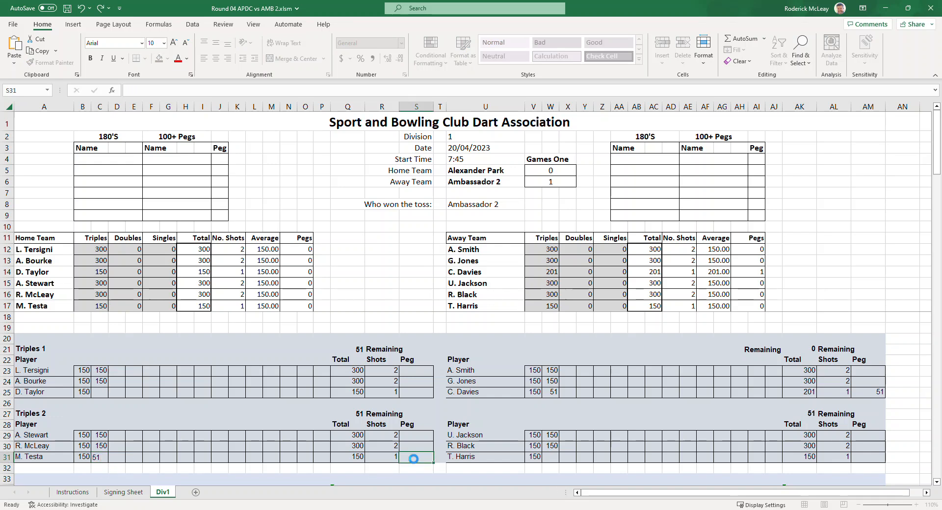
{"action": "left_click", "coordinate": [413, 457]}
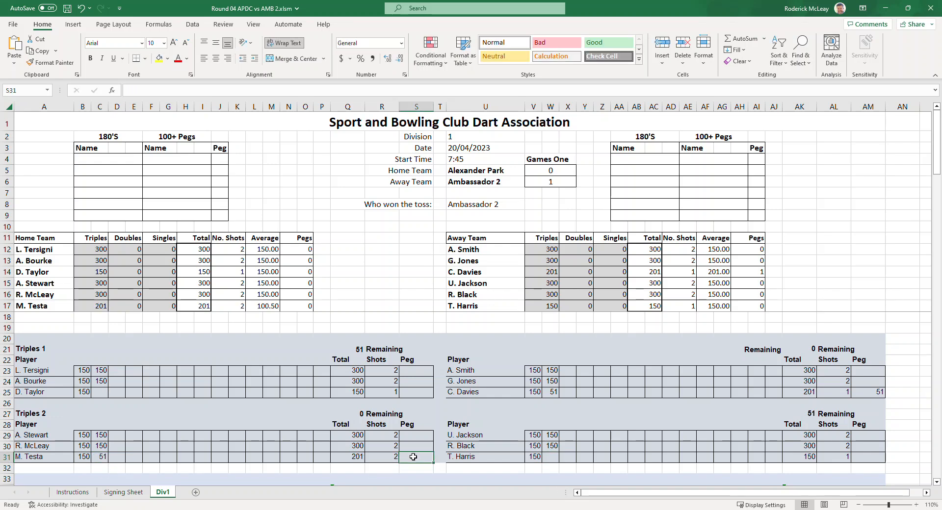
{"action": "type", "text": "51"}
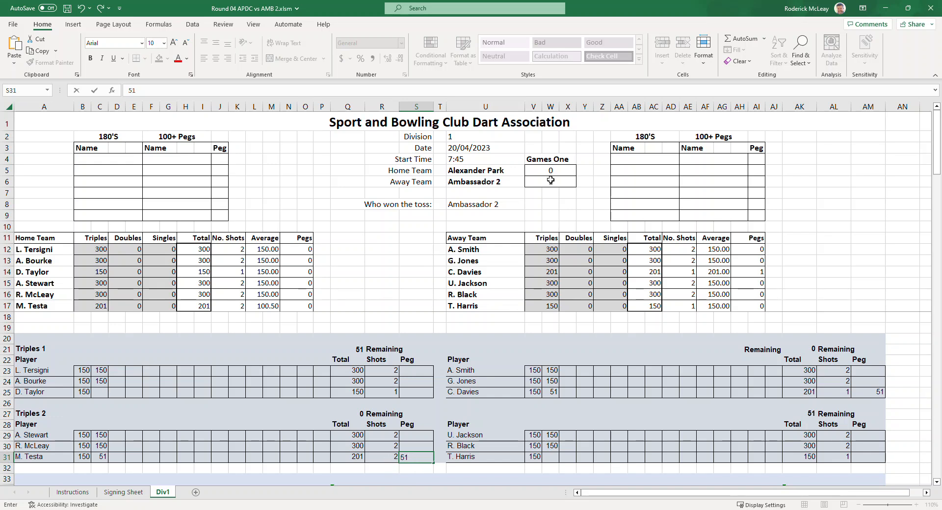
{"action": "key", "text": "Return"}
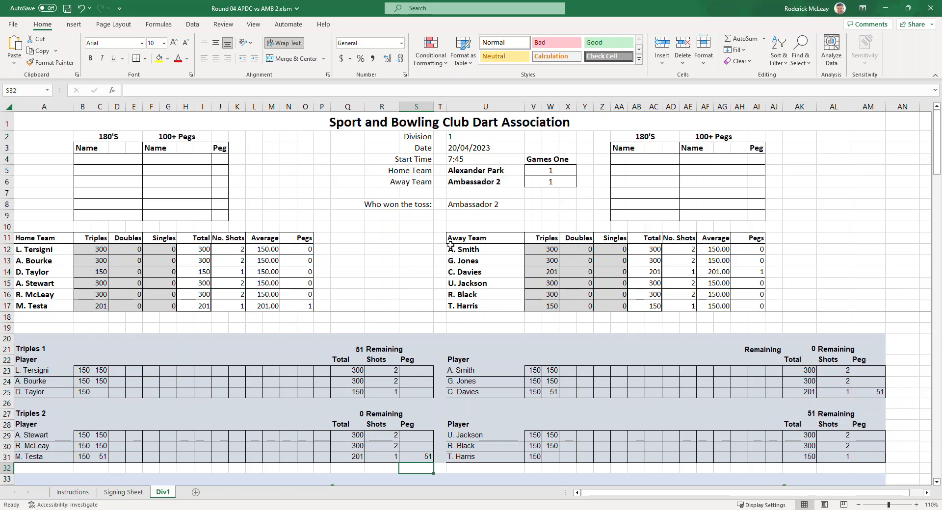
Compare both teams' Triples columns in the roster tables of the Div1 sheet with those on the Signing Sheet
{"action": "left_click", "coordinate": [121, 493]}
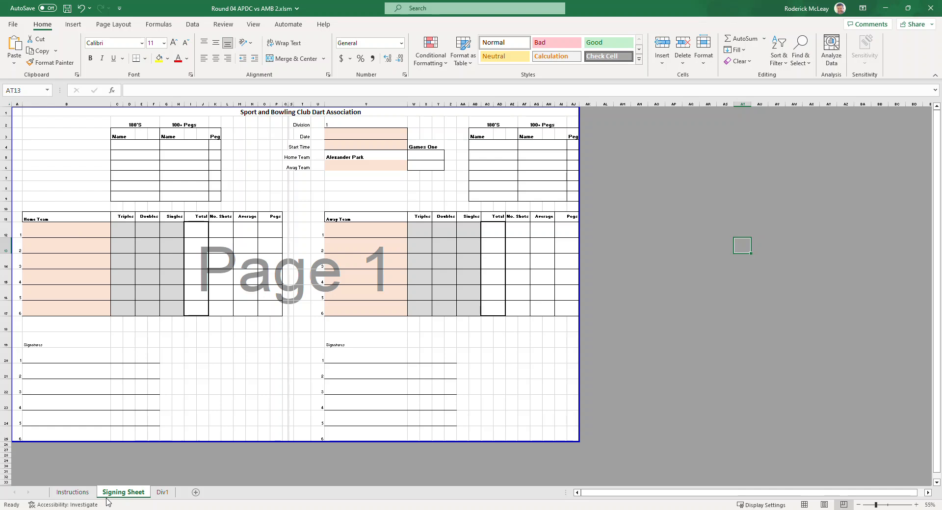
{"action": "left_click", "coordinate": [162, 492]}
{"action": "left_click_drag", "start_coordinate": [87, 249], "coordinate": [87, 312]}
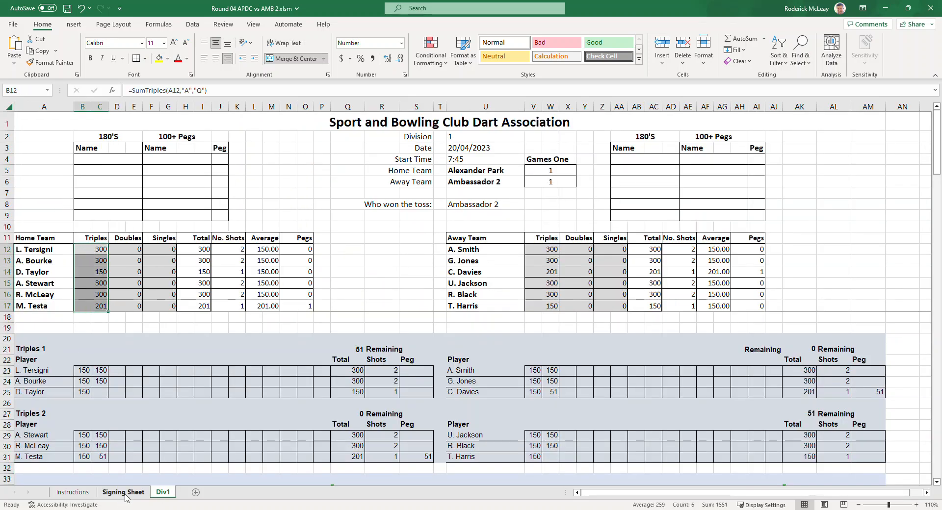
{"action": "left_click_drag", "start_coordinate": [528, 249], "coordinate": [531, 306]}
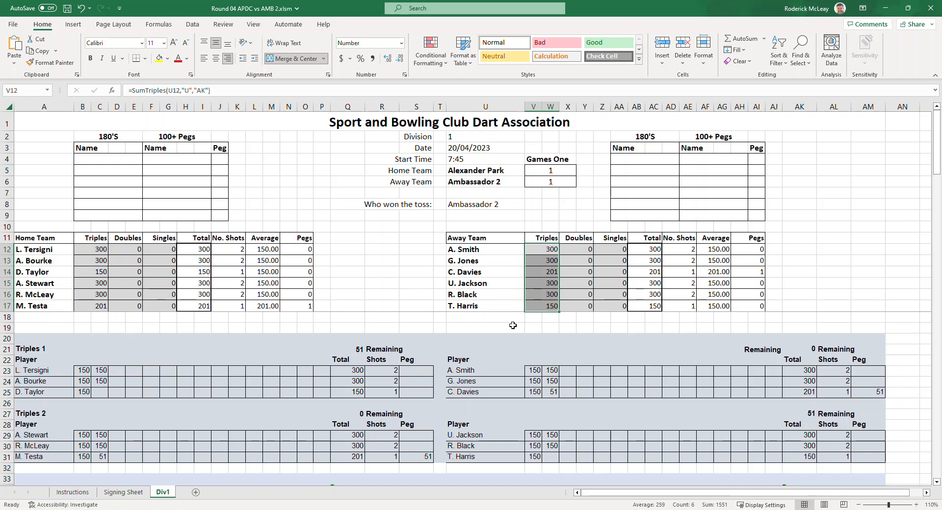
{"action": "left_click", "coordinate": [123, 492]}
{"action": "left_click_drag", "start_coordinate": [123, 226], "coordinate": [122, 328]}
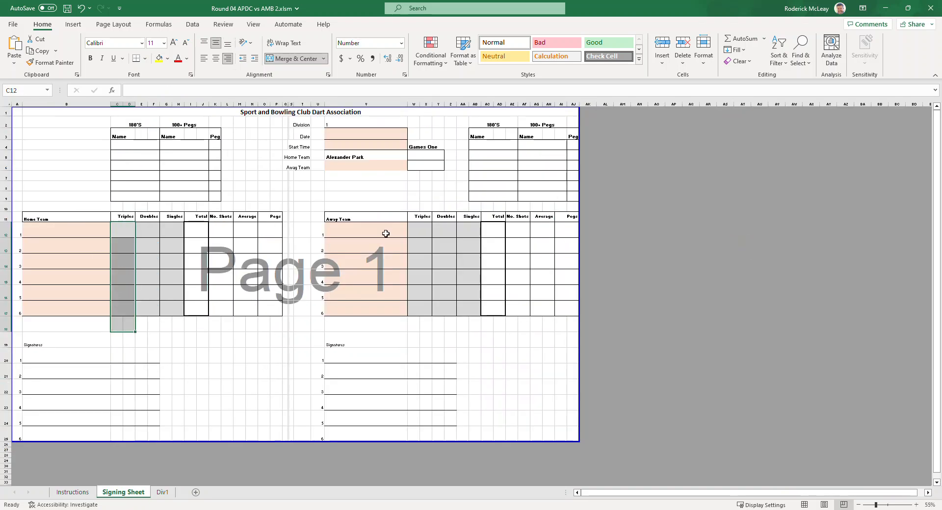
{"action": "left_click_drag", "start_coordinate": [419, 231], "coordinate": [407, 310]}
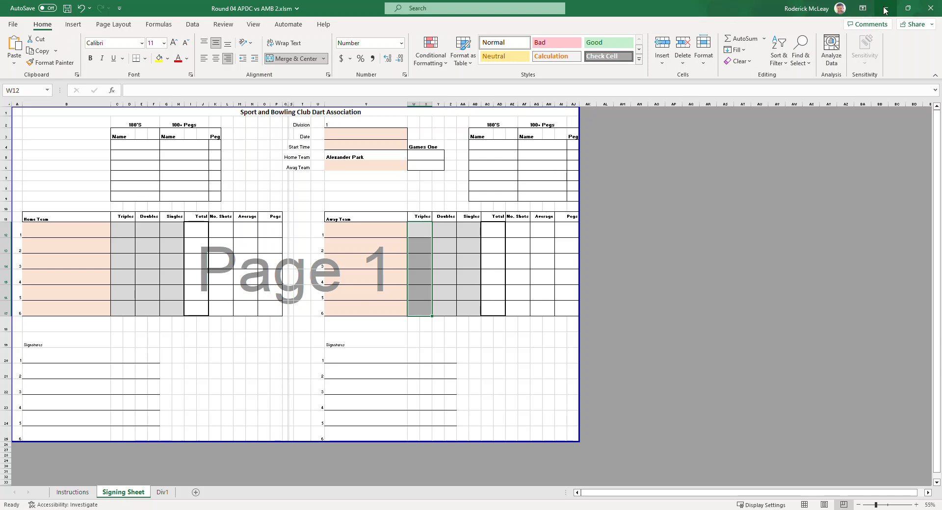
{"action": "left_click", "coordinate": [164, 496]}
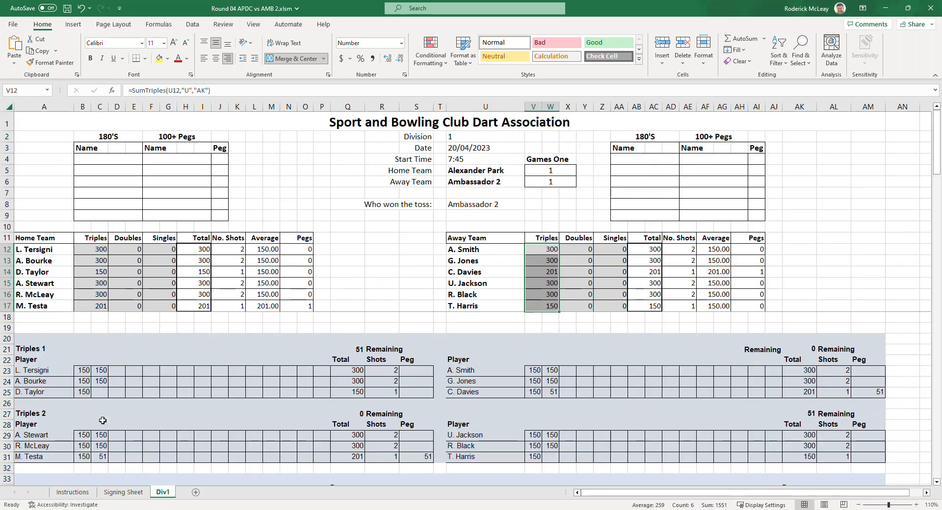
Set the Doubles 1 home pair to the second home roster player in A36 and the fifth in A38
{"action": "scroll", "coordinate": [107, 424], "scroll_direction": "down", "scroll_amount": 4}
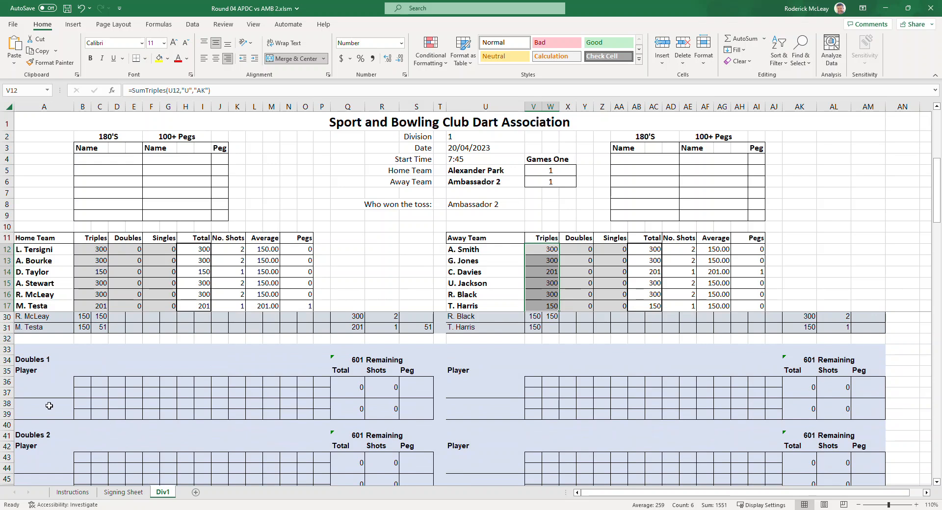
{"action": "left_click", "coordinate": [42, 380]}
{"action": "left_click", "coordinate": [78, 382]}
{"action": "left_click", "coordinate": [27, 402]}
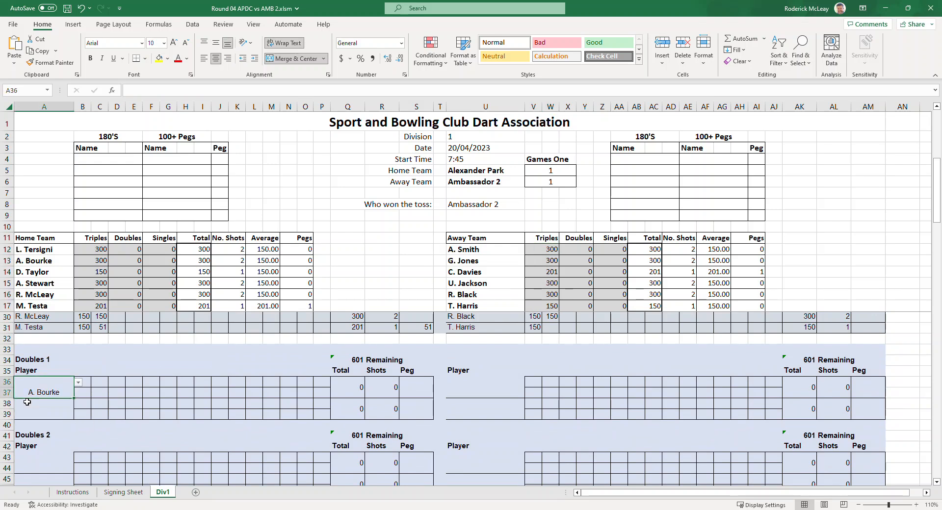
{"action": "left_click", "coordinate": [43, 411]}
{"action": "left_click", "coordinate": [78, 403]}
{"action": "left_click", "coordinate": [33, 444]}
Set the Doubles 1 away pair to the second away roster player in U36 and the fourth in U38
{"action": "left_click", "coordinate": [483, 385]}
{"action": "left_click", "coordinate": [529, 382]}
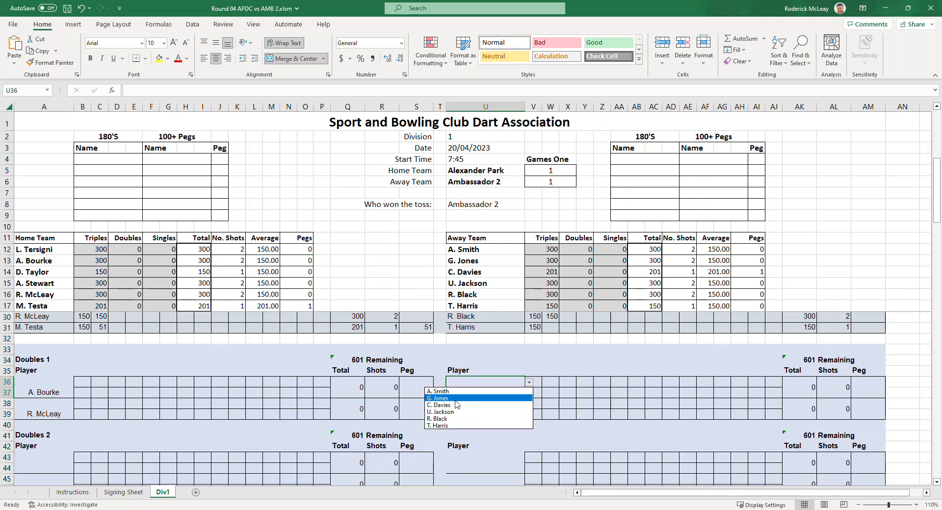
{"action": "left_click", "coordinate": [455, 399]}
{"action": "left_click", "coordinate": [469, 409]}
{"action": "left_click", "coordinate": [529, 404]}
{"action": "left_click", "coordinate": [479, 434]}
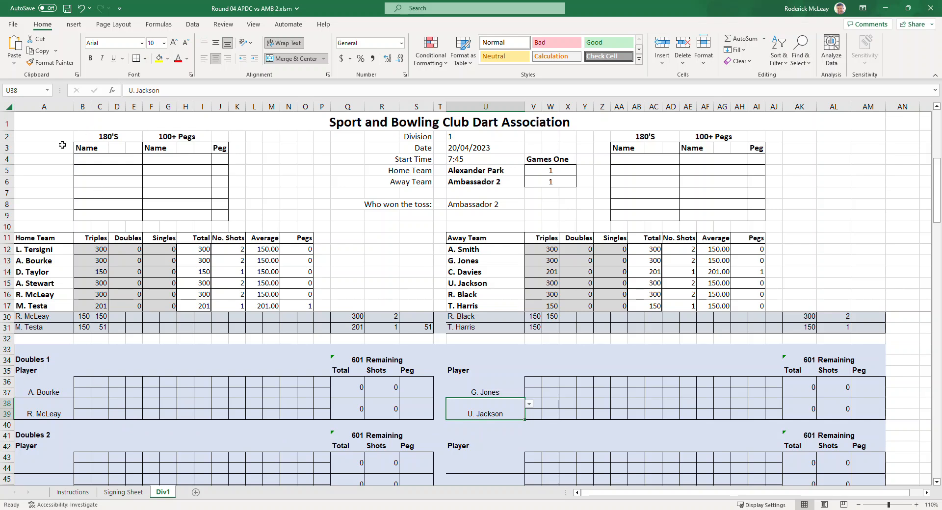
Enter a first score of 180 in B36 and a peg of 100 in S38 for the Doubles 1 home pair
{"action": "left_click", "coordinate": [98, 161]}
{"action": "left_click", "coordinate": [81, 383]}
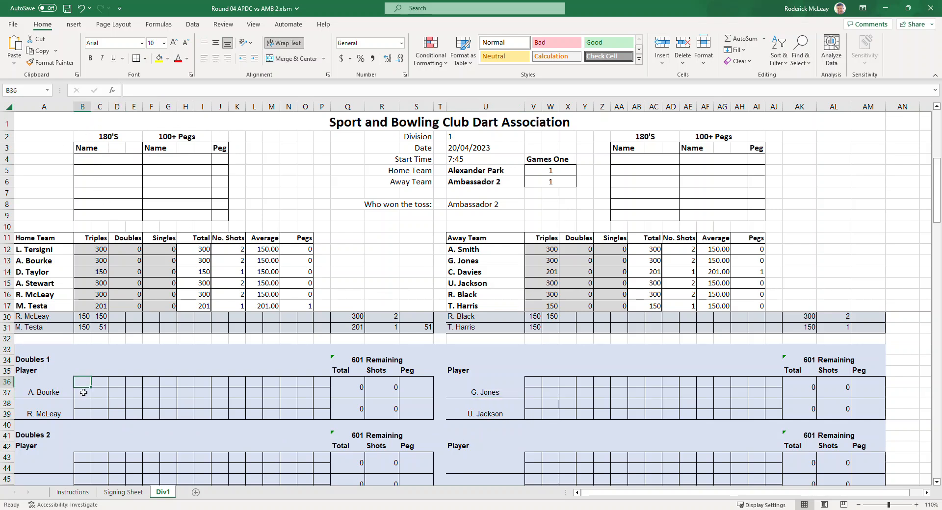
{"action": "type", "text": "180"}
{"action": "key", "text": "Return"}
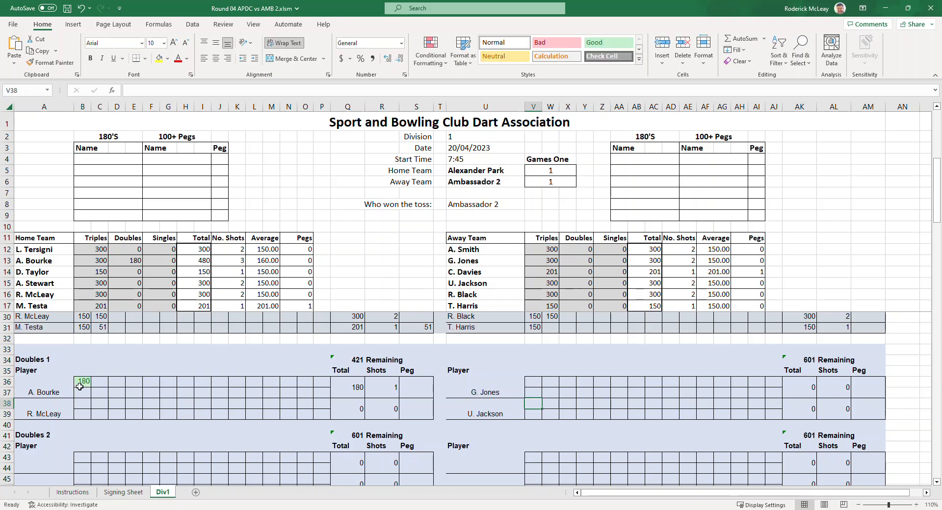
{"action": "left_click", "coordinate": [416, 409]}
{"action": "type", "text": "100"}
{"action": "key", "text": "Return"}
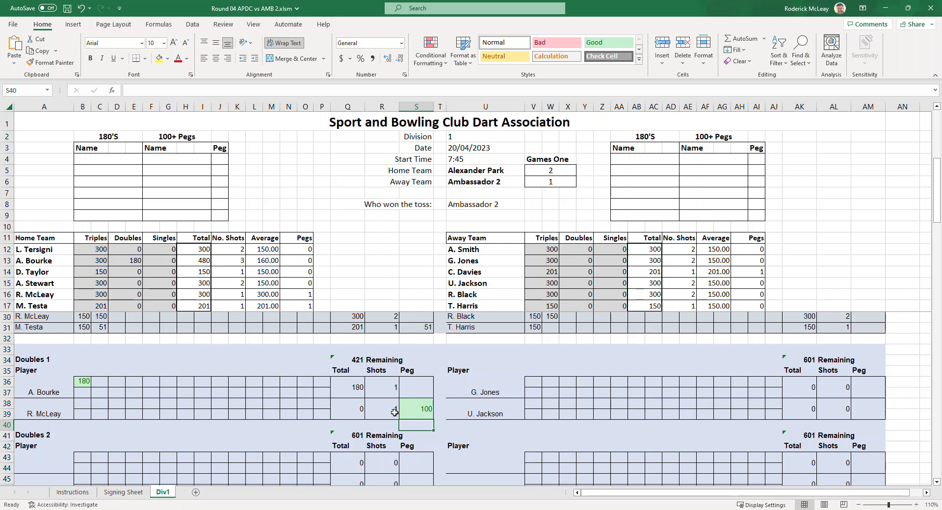
Record the second home roster player in the first row of the home team's 180'S list
{"action": "left_click", "coordinate": [85, 159]}
{"action": "left_click", "coordinate": [147, 160]}
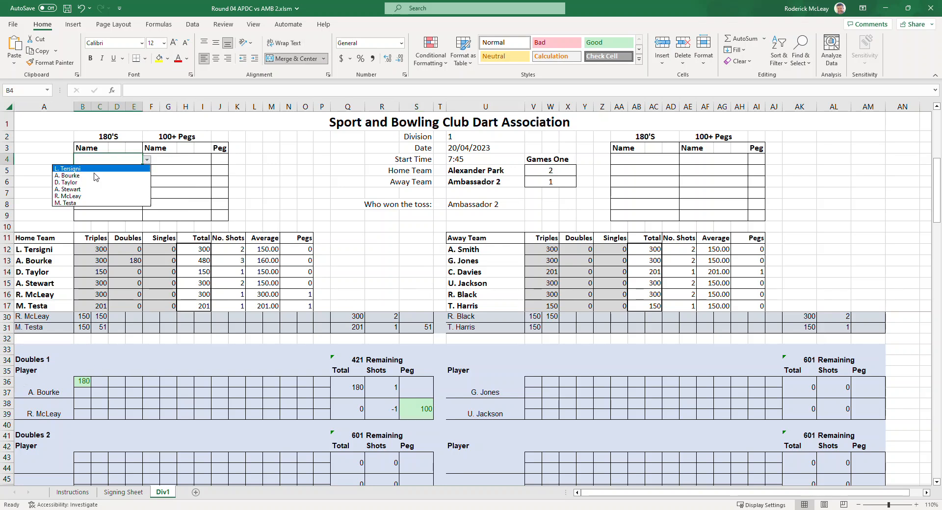
{"action": "left_click", "coordinate": [68, 175]}
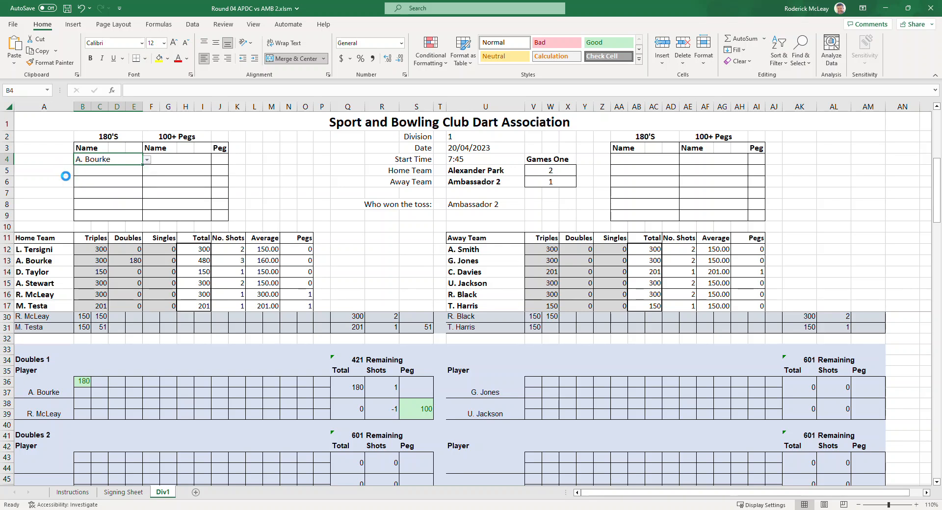
Record the fifth home roster player with a peg of 100 in the first row of the home 100+ Pegs list
{"action": "left_click", "coordinate": [183, 160]}
{"action": "left_click", "coordinate": [216, 160]}
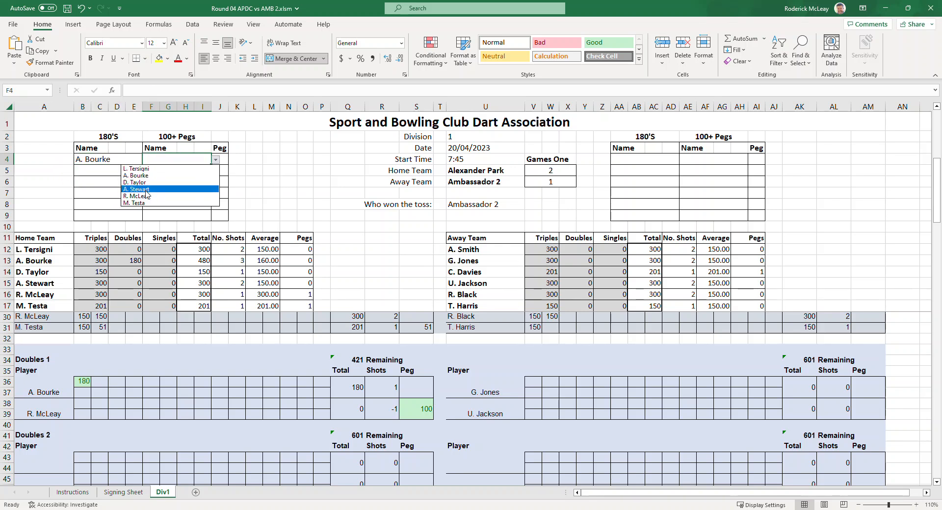
{"action": "left_click", "coordinate": [162, 201]}
{"action": "left_click", "coordinate": [226, 160]}
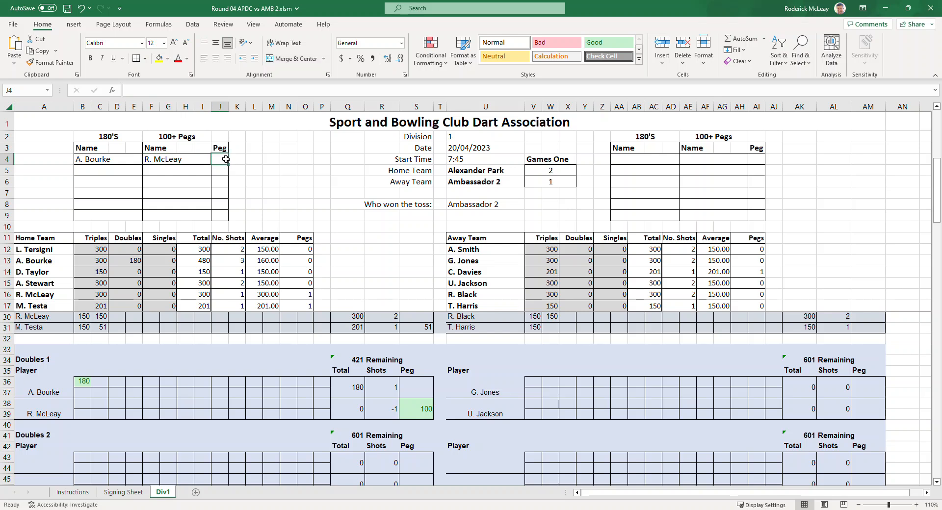
{"action": "type", "text": "100"}
{"action": "left_click", "coordinate": [160, 194]}
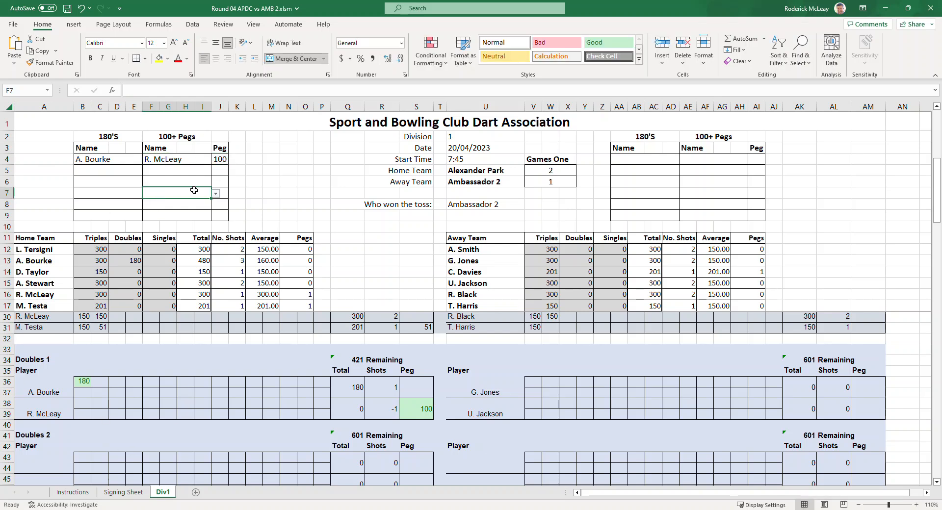
Open Round 04 APDC vs AMB 2 - Complete.xlsm from the Scoresheets 2023 folder in File Explorer and enable its macros
{"action": "scroll", "coordinate": [291, 213], "scroll_direction": "down", "scroll_amount": 4}
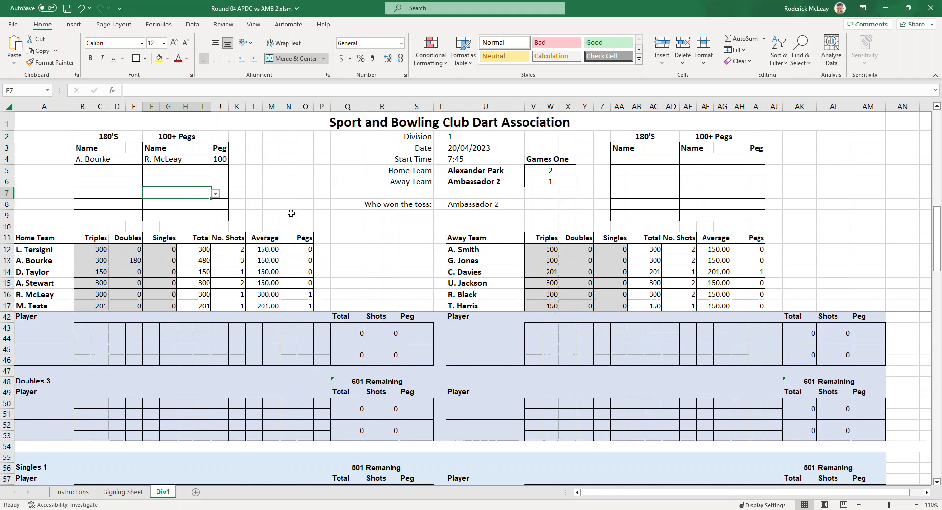
{"action": "scroll", "coordinate": [278, 435], "scroll_direction": "down", "scroll_amount": 3}
{"action": "scroll", "coordinate": [237, 375], "scroll_direction": "down", "scroll_amount": 5}
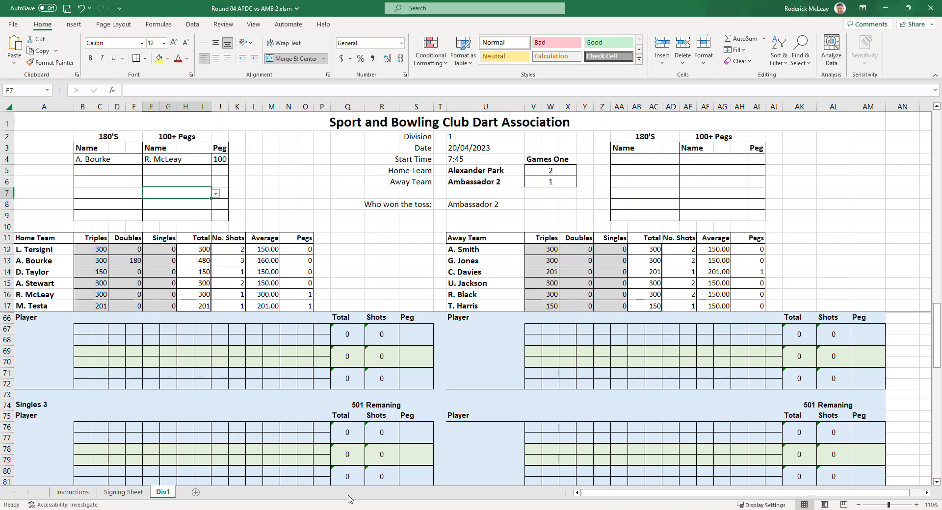
{"action": "key", "text": "alt+Tab"}
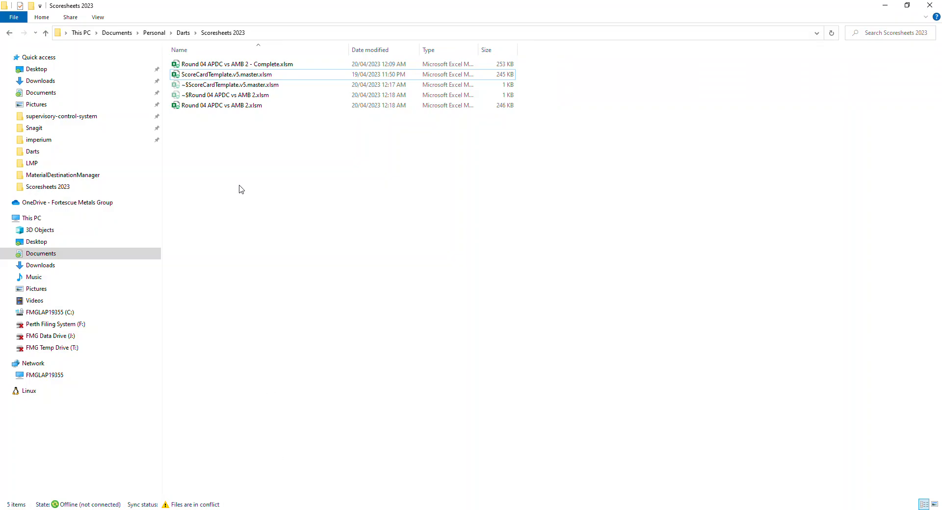
{"action": "left_click", "coordinate": [237, 64]}
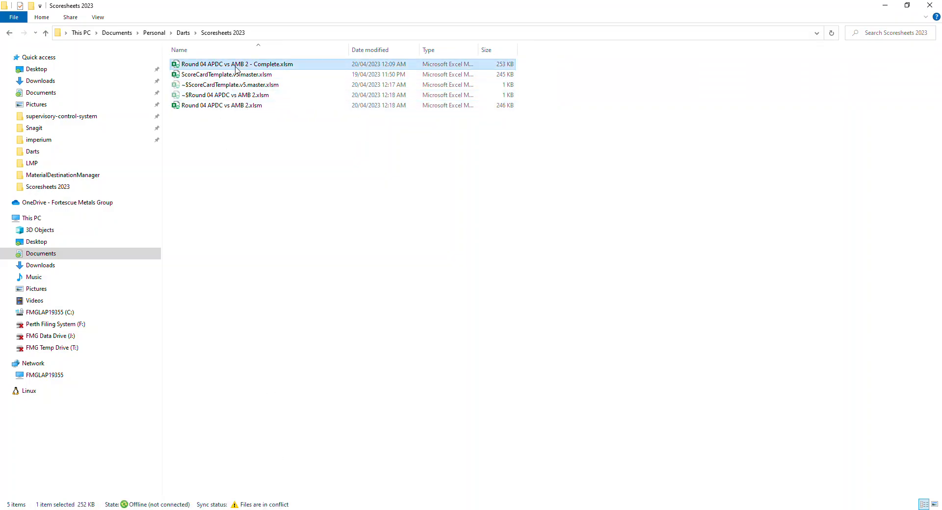
{"action": "key", "text": "alt+Tab"}
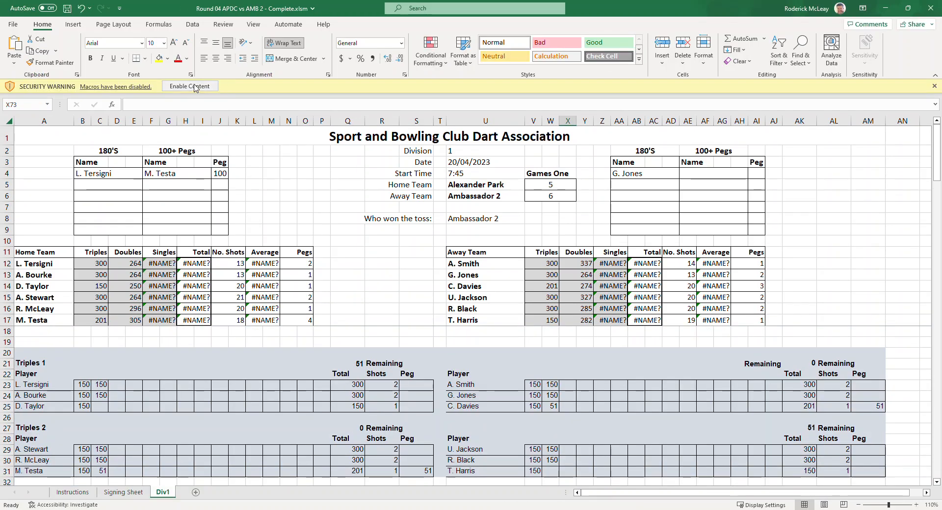
{"action": "left_click", "coordinate": [190, 86]}
{"action": "left_click", "coordinate": [506, 286]}
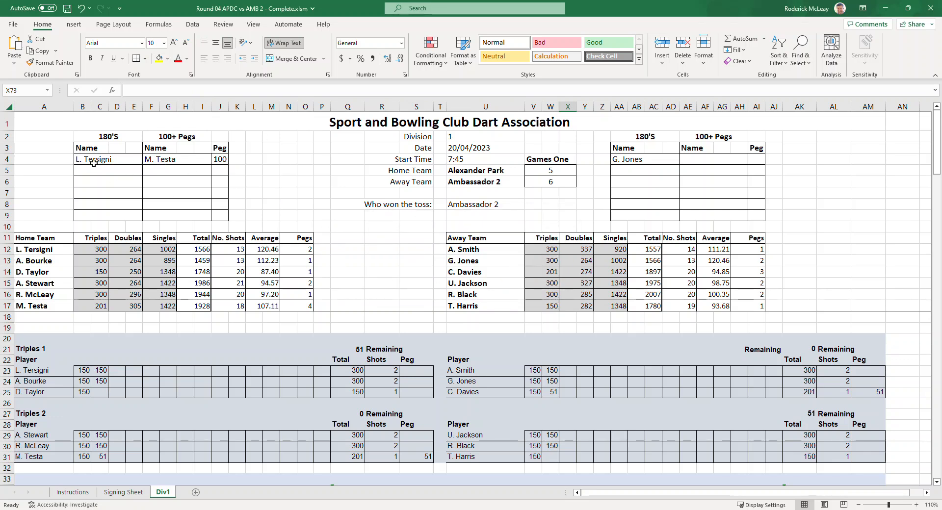
Review the completed scoresheet's Doubles and Singles games, comparing the first home player's Singles 1 pegs with the Pegs total in the roster table
{"action": "scroll", "coordinate": [317, 411], "scroll_direction": "down", "scroll_amount": 10}
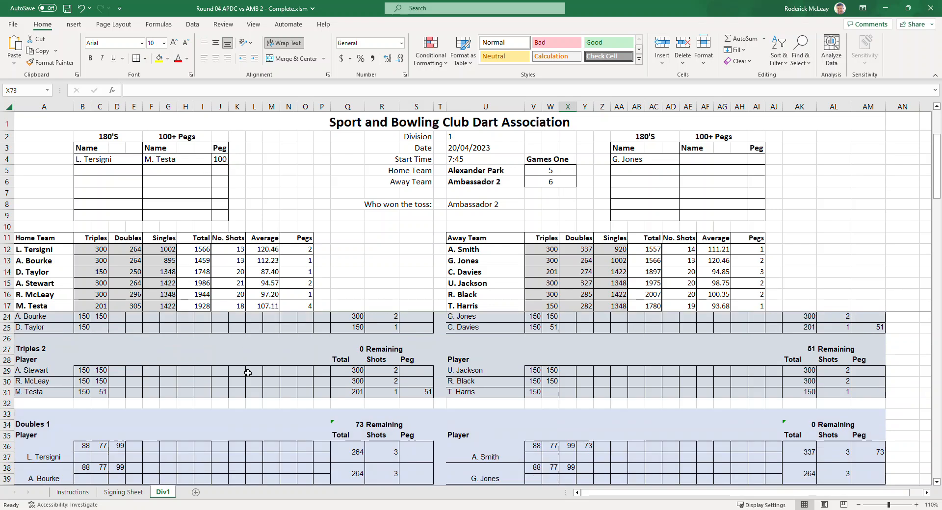
{"action": "scroll", "coordinate": [291, 393], "scroll_direction": "down", "scroll_amount": 2}
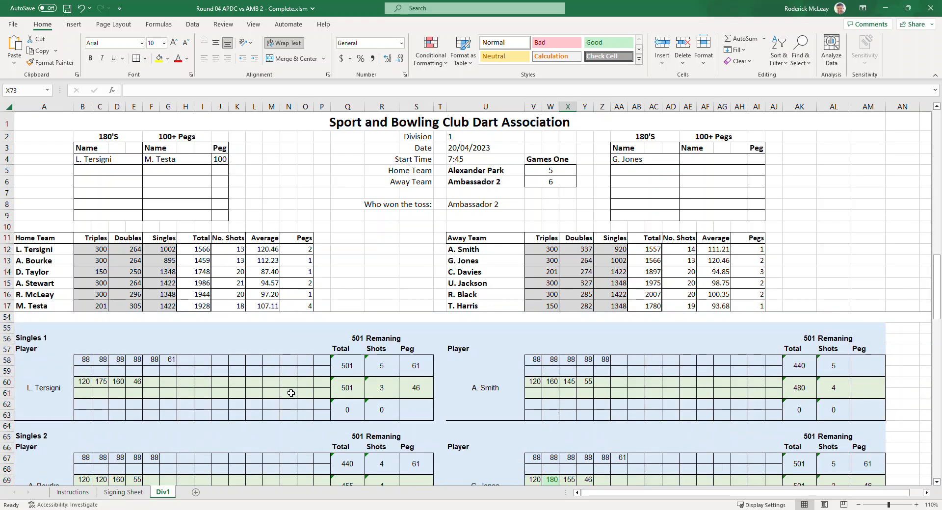
{"action": "left_click_drag", "start_coordinate": [411, 374], "coordinate": [413, 391]}
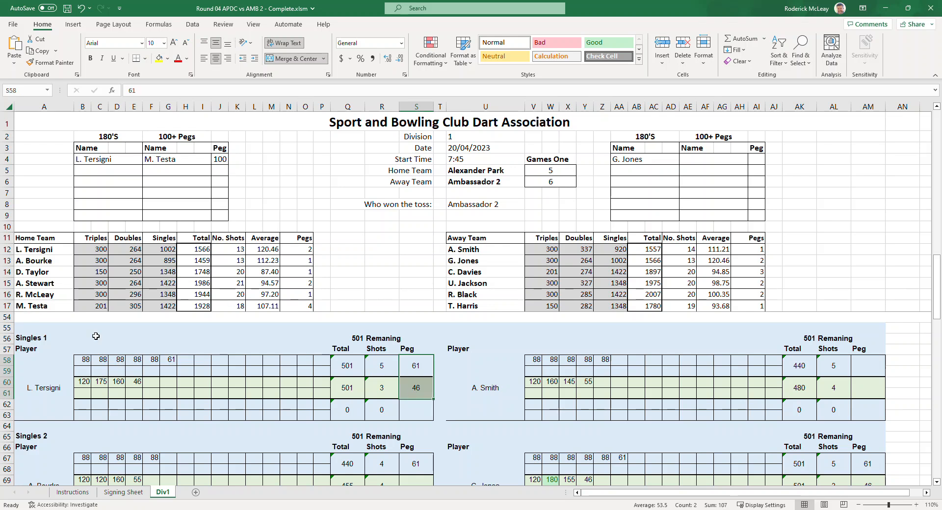
{"action": "left_click", "coordinate": [287, 250]}
{"action": "left_click_drag", "start_coordinate": [417, 372], "coordinate": [413, 383]}
{"action": "left_click", "coordinate": [263, 395]}
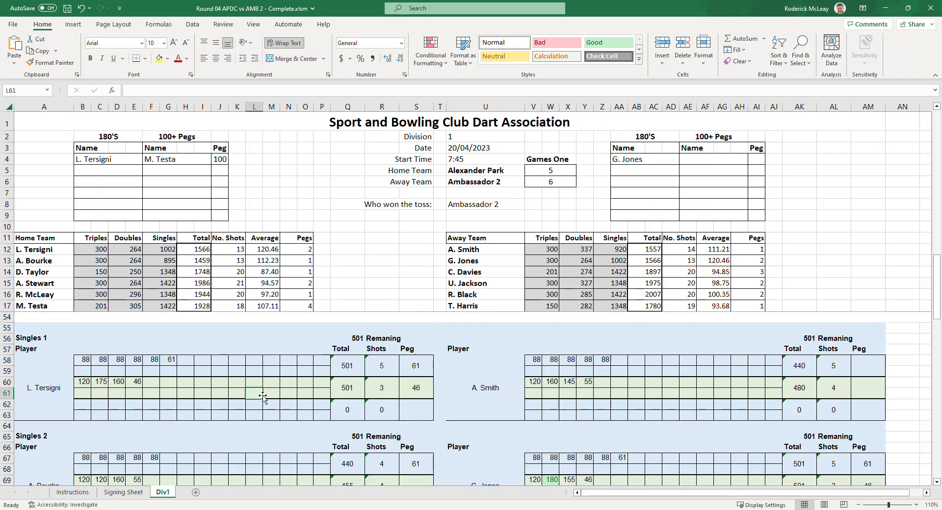
{"action": "scroll", "coordinate": [262, 397], "scroll_direction": "down", "scroll_amount": 11}
{"action": "scroll", "coordinate": [263, 397], "scroll_direction": "up", "scroll_amount": 20}
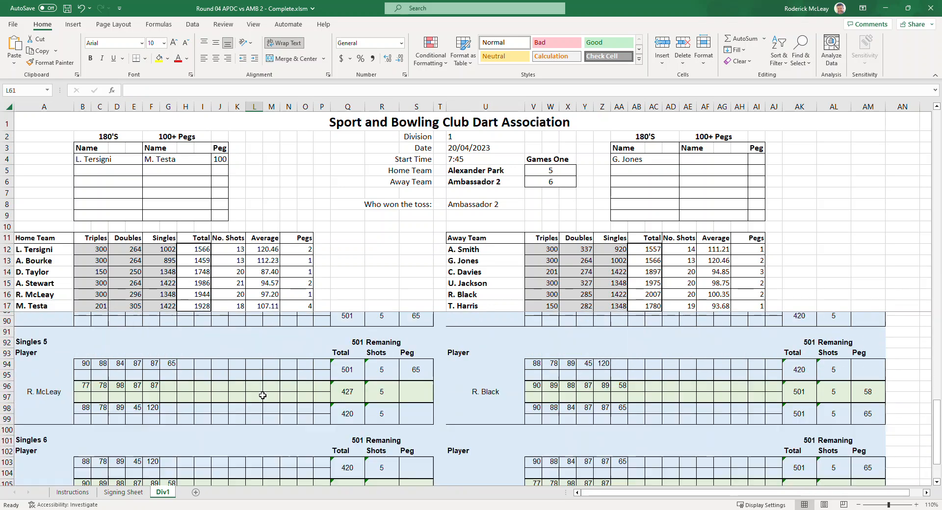
{"action": "scroll", "coordinate": [263, 394], "scroll_direction": "up", "scroll_amount": 3}
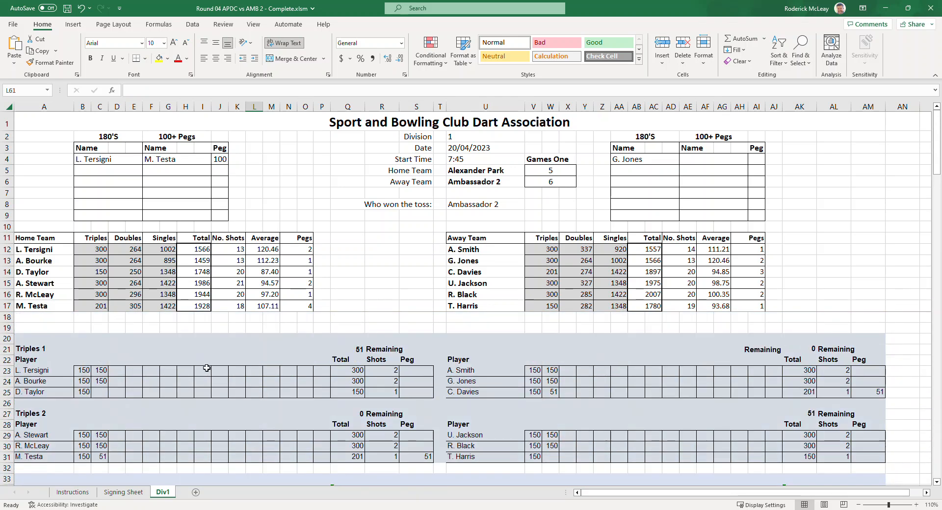
Save the completed workbook and save a PDF copy named Round 04 APDC vs AMB 2 - Complete in the Scoresheets 2023 folder
{"action": "left_click", "coordinate": [67, 10]}
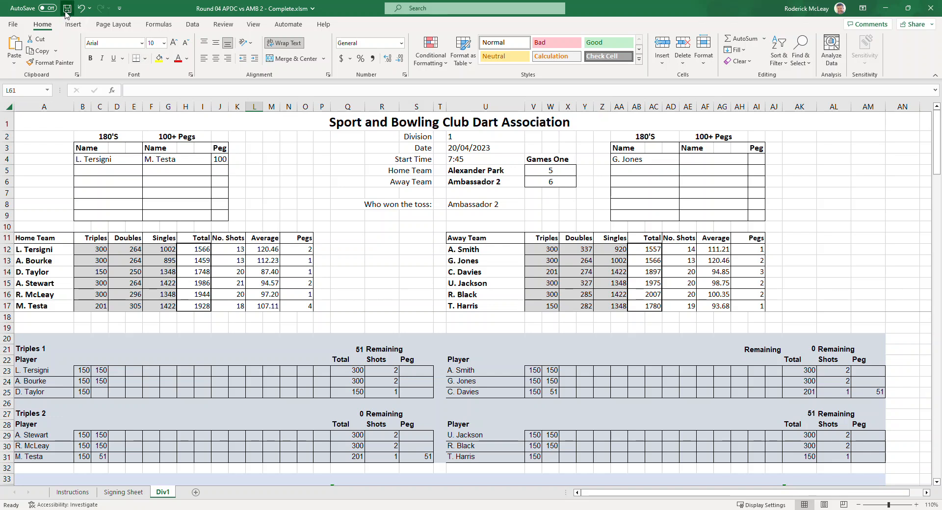
{"action": "left_click", "coordinate": [13, 25]}
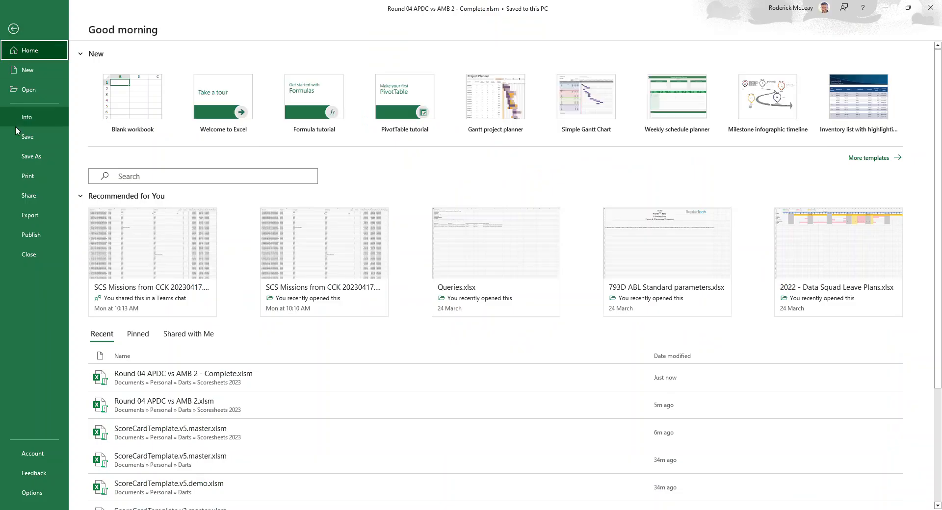
{"action": "left_click", "coordinate": [49, 157]}
{"action": "left_click", "coordinate": [275, 88]}
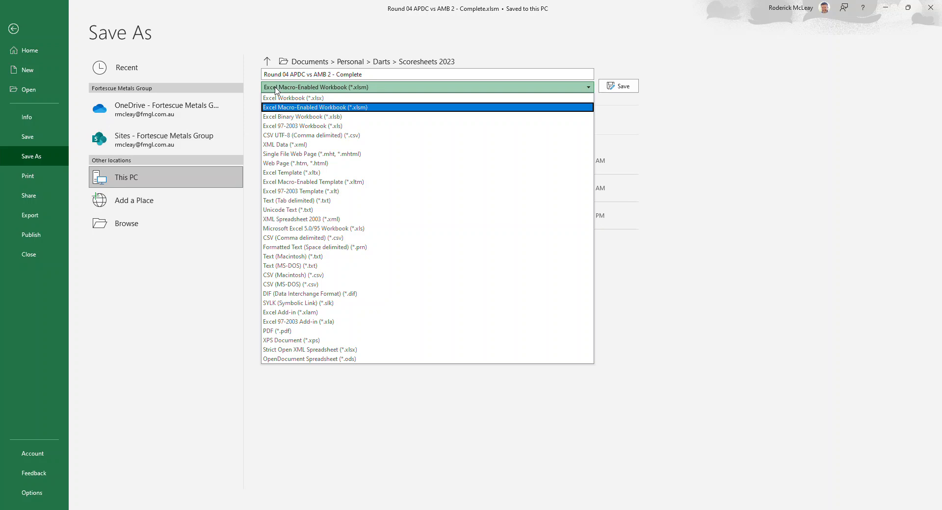
{"action": "left_click", "coordinate": [284, 332]}
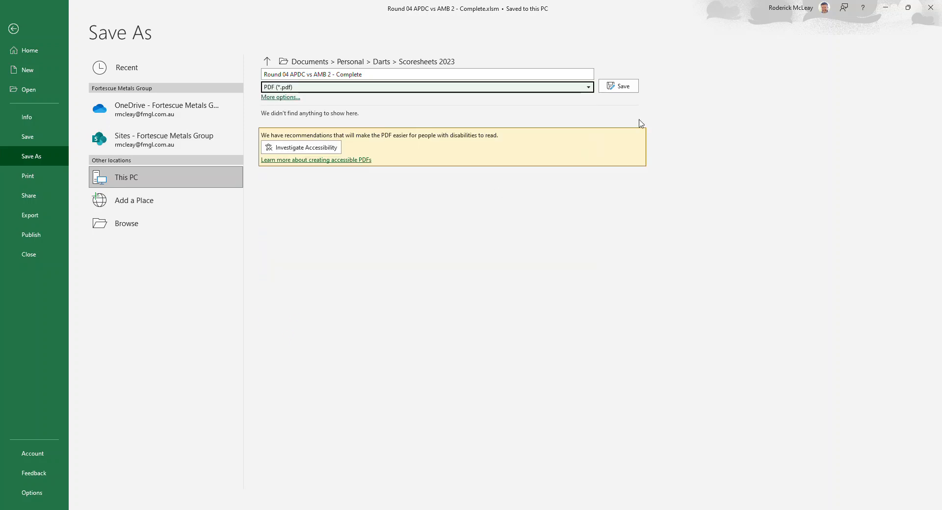
{"action": "left_click", "coordinate": [620, 88]}
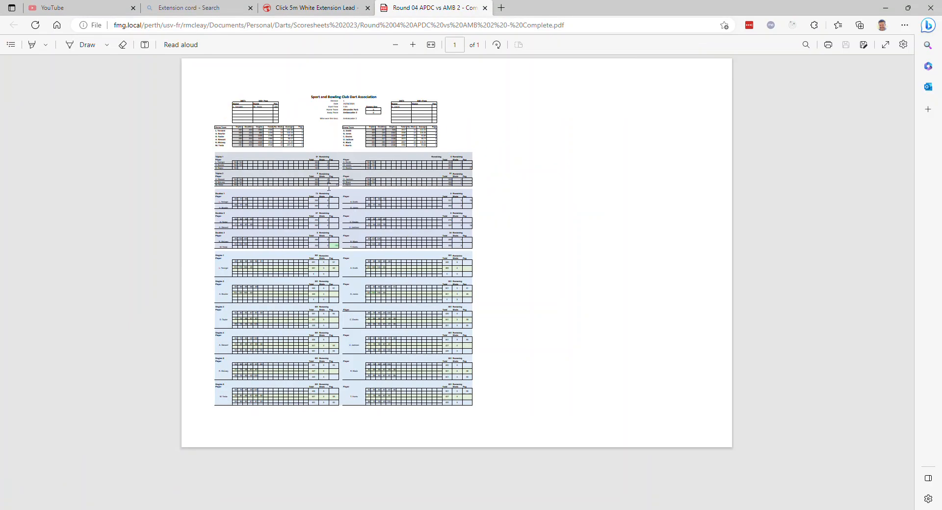
Examine the exported scoresheet PDF at a readable zoom, from the roster tables through to the Singles 6 game
{"action": "scroll", "coordinate": [329, 188], "scroll_direction": "up", "scroll_amount": 3, "text": "ctrl"}
{"action": "left_click_drag", "start_coordinate": [389, 502], "coordinate": [268, 502]}
{"action": "scroll", "coordinate": [436, 160], "scroll_direction": "up", "scroll_amount": 4}
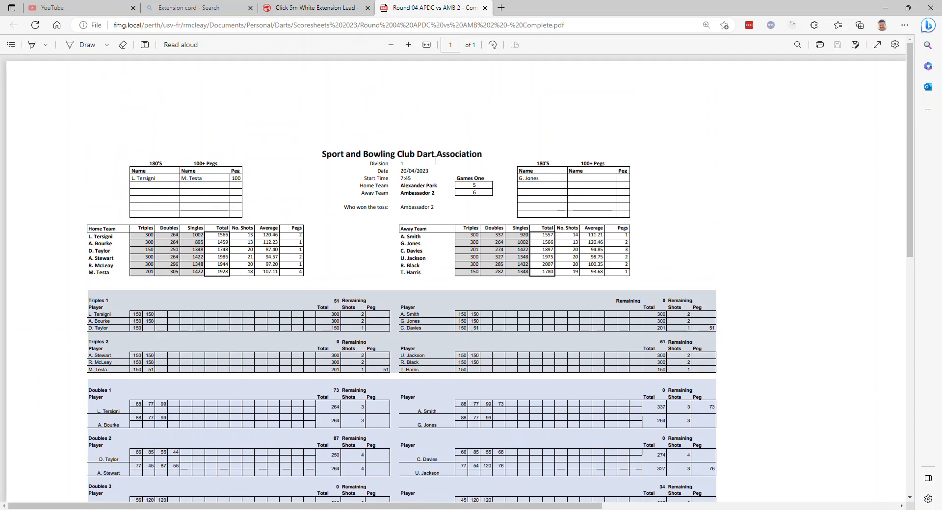
{"action": "scroll", "coordinate": [298, 208], "scroll_direction": "down", "scroll_amount": 10}
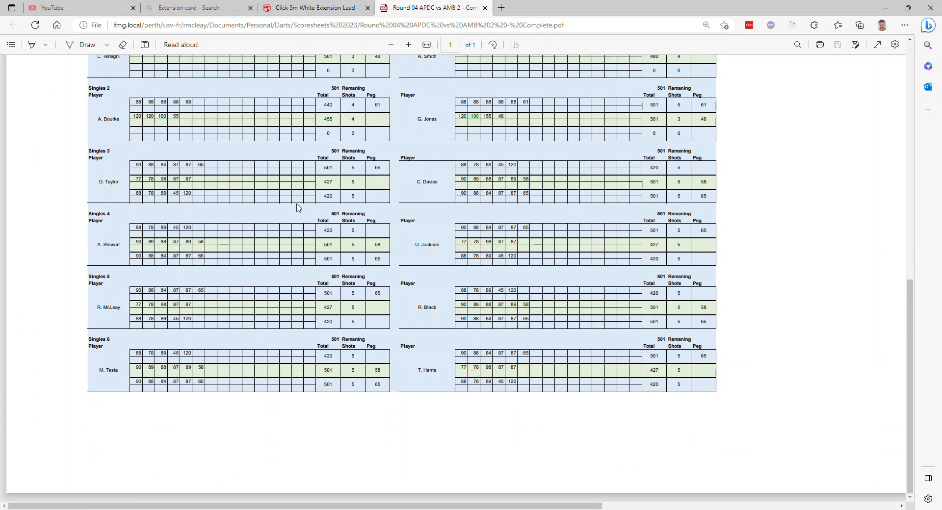
{"action": "scroll", "coordinate": [297, 208], "scroll_direction": "up", "scroll_amount": 10}
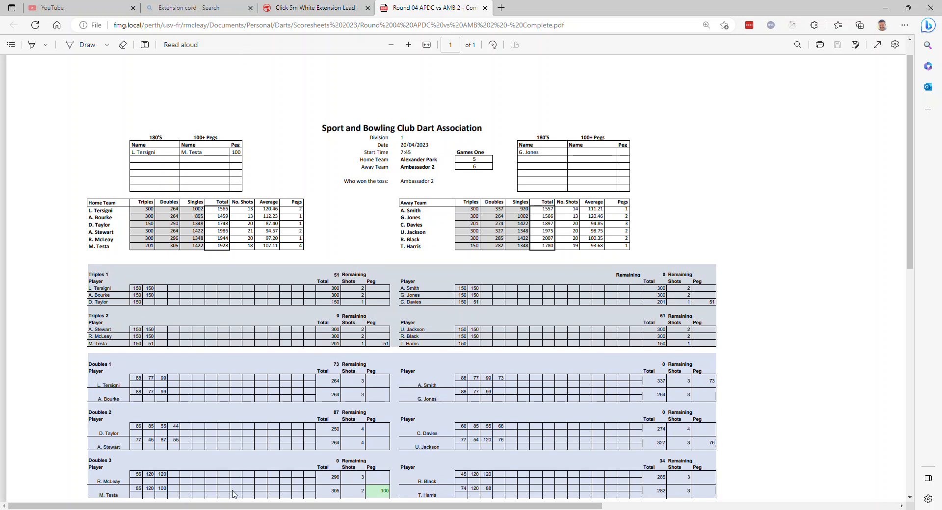
Switch to the Round 04 APDC vs AMB 2.xlsm workbook, review the Instructions sheet's macro note, keypad and extension lead pictures, and return to the Div1 sheet
{"action": "left_click", "coordinate": [456, 495]}
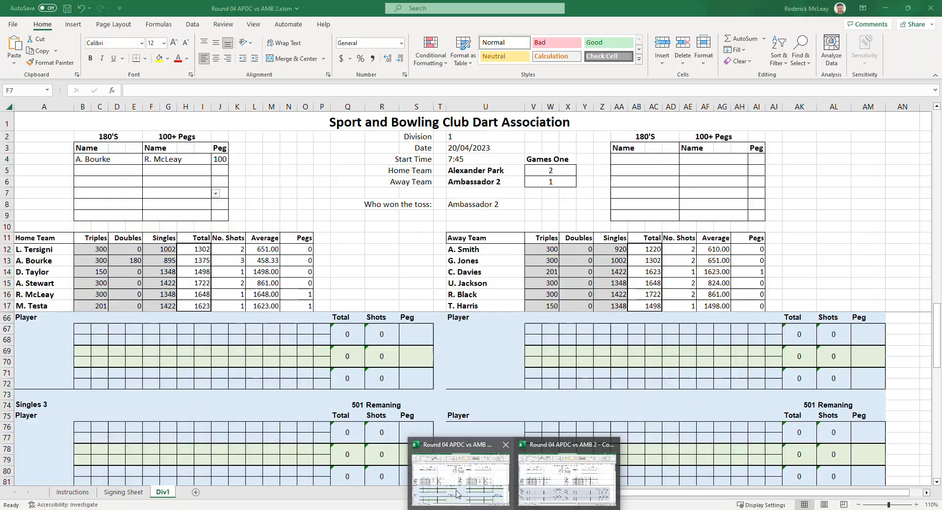
{"action": "left_click", "coordinate": [72, 493]}
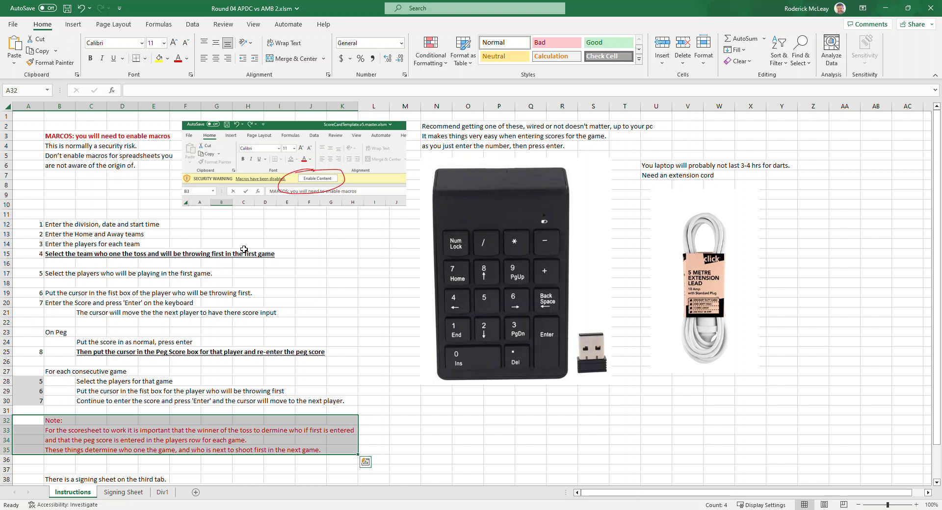
{"action": "left_click", "coordinate": [69, 138]}
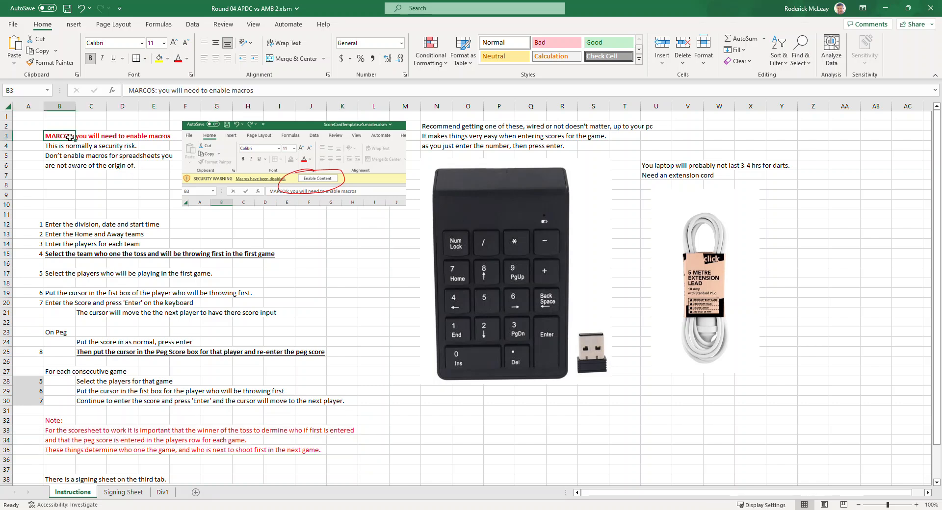
{"action": "left_click", "coordinate": [466, 228]}
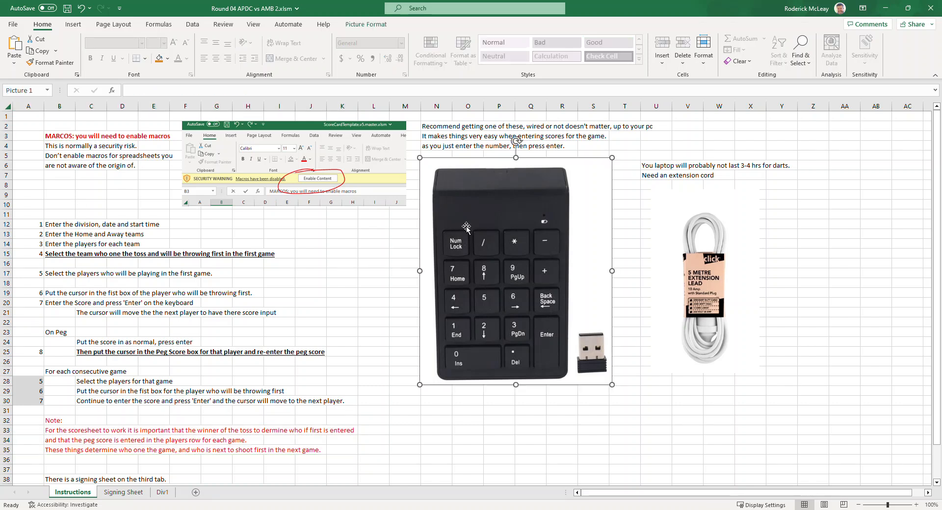
{"action": "left_click", "coordinate": [706, 279]}
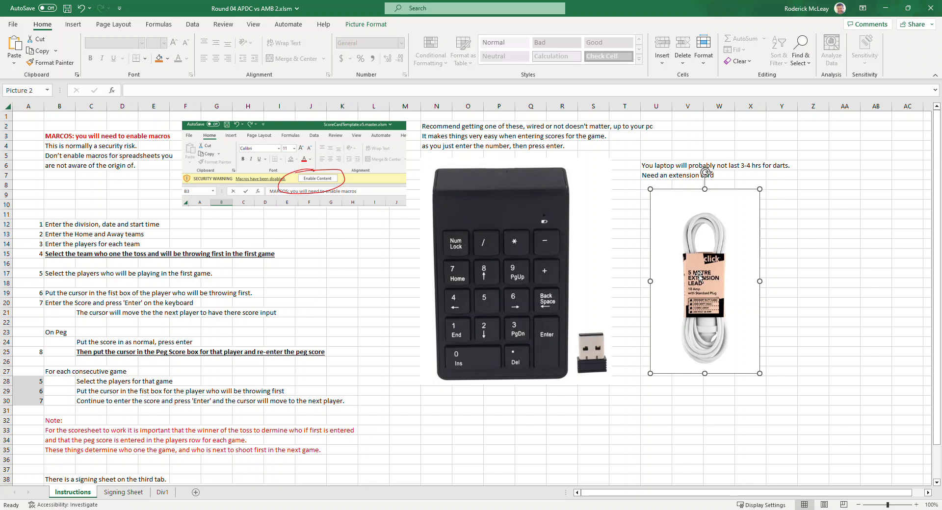
{"action": "left_click", "coordinate": [162, 492]}
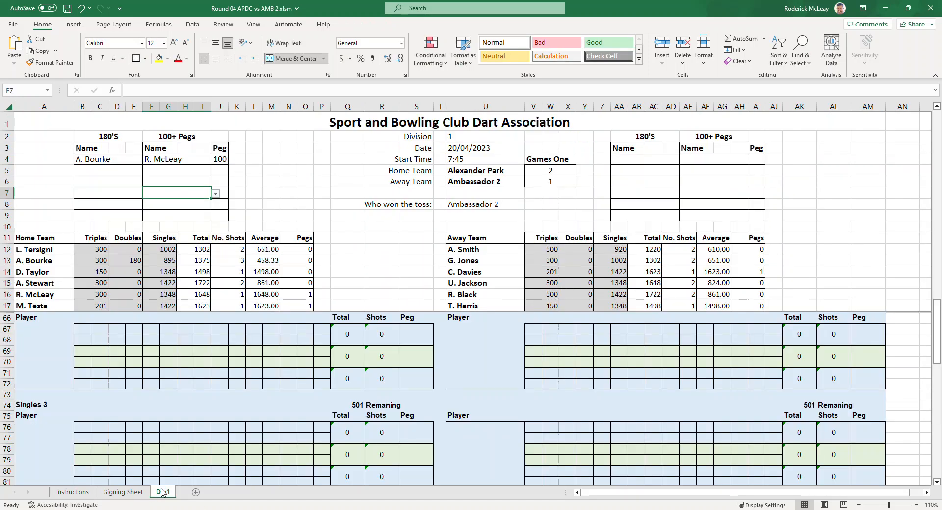